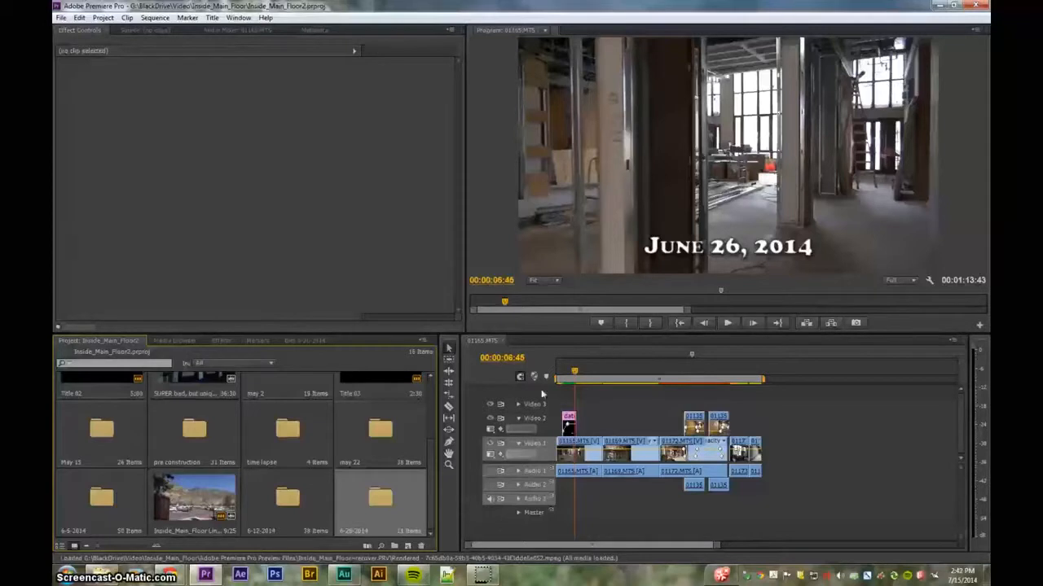
- Open the 6-26-2014 bin and play back the sequence around the 00:00:43 mark, inspecting its Video 1 and Video 2 clips
double_click(376, 508)
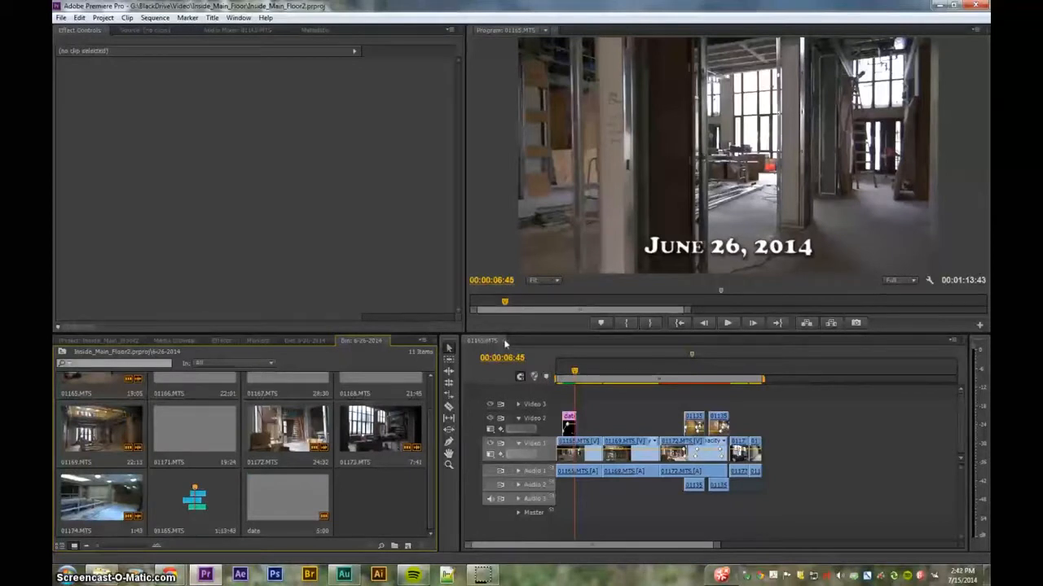
click(561, 377)
drag(561, 378, 685, 377)
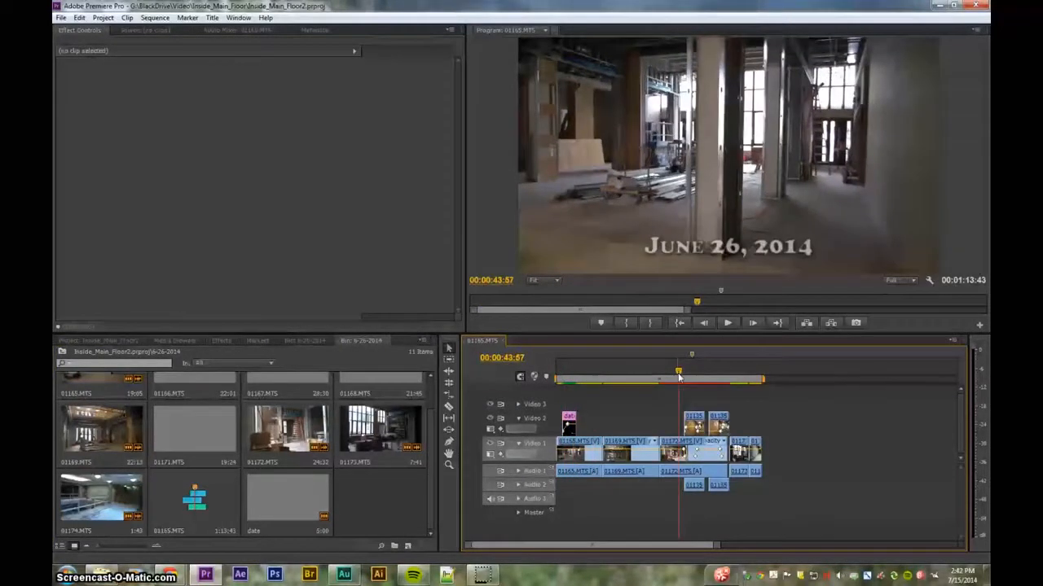
click(670, 461)
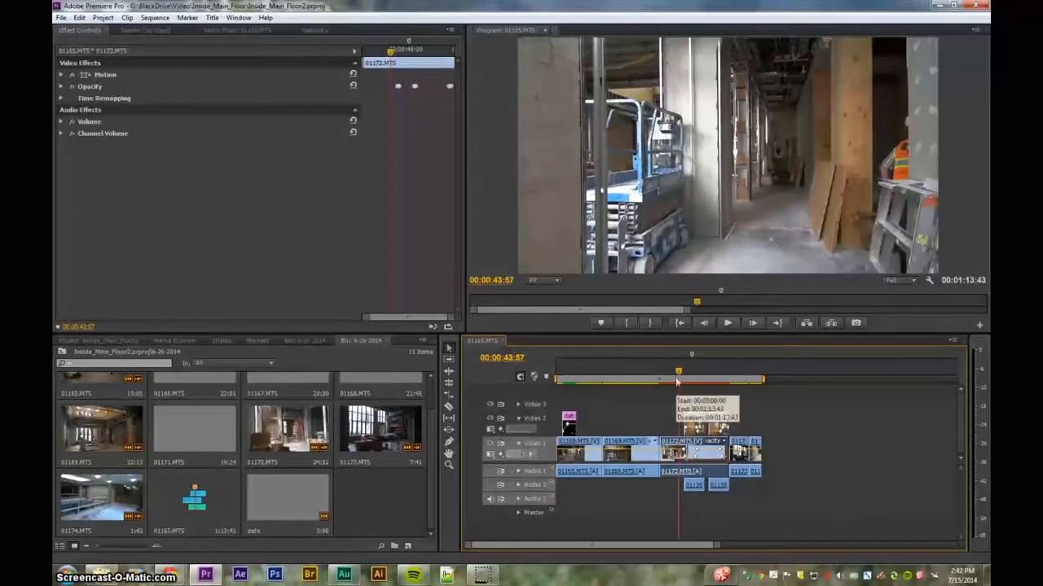
drag(676, 376, 660, 379)
key(space)
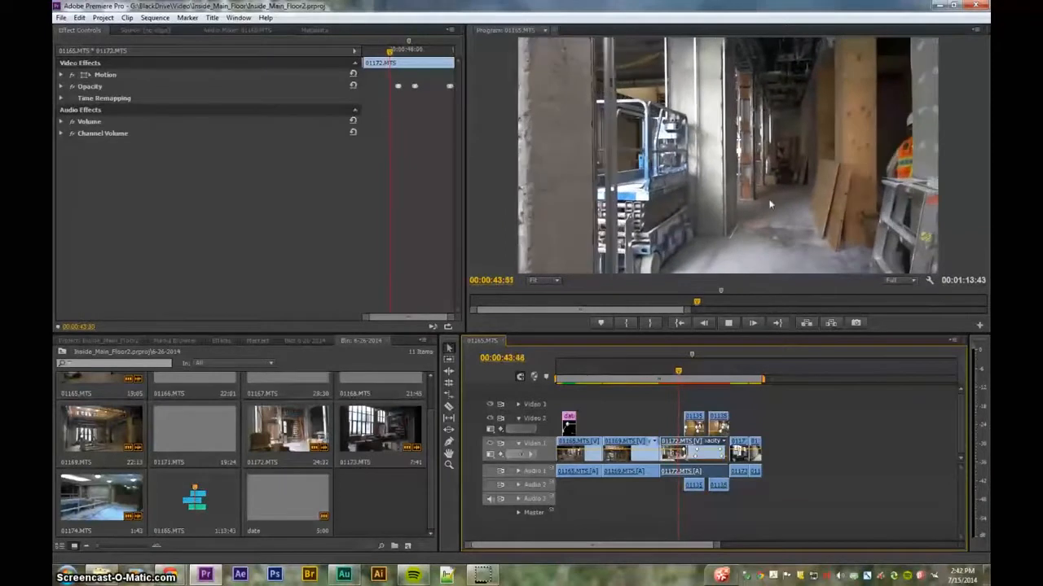
key(space)
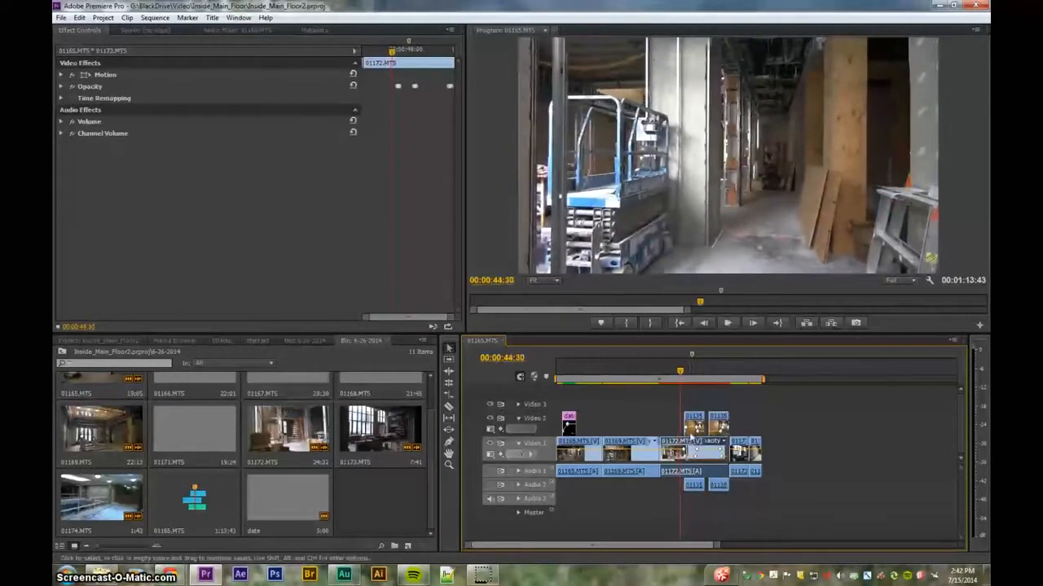
click(693, 425)
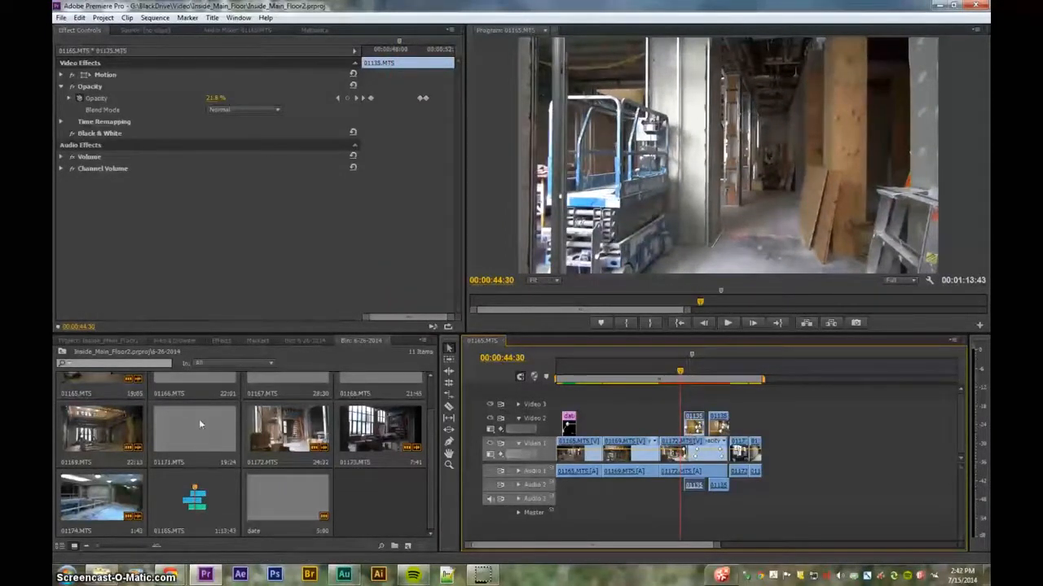
- Open the pre construction bin from the project panel and browse its clips
click(297, 340)
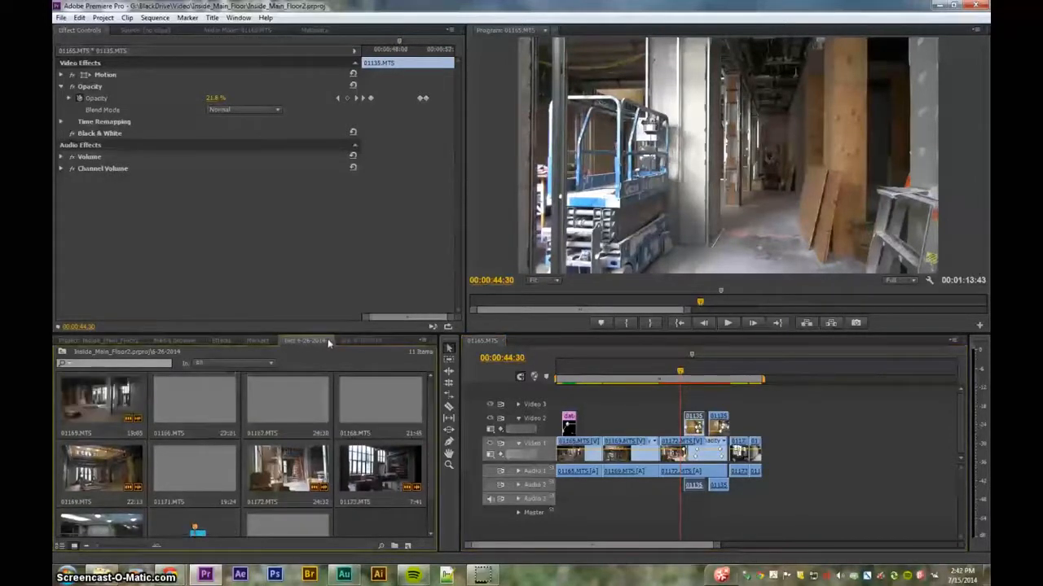
click(329, 342)
click(96, 343)
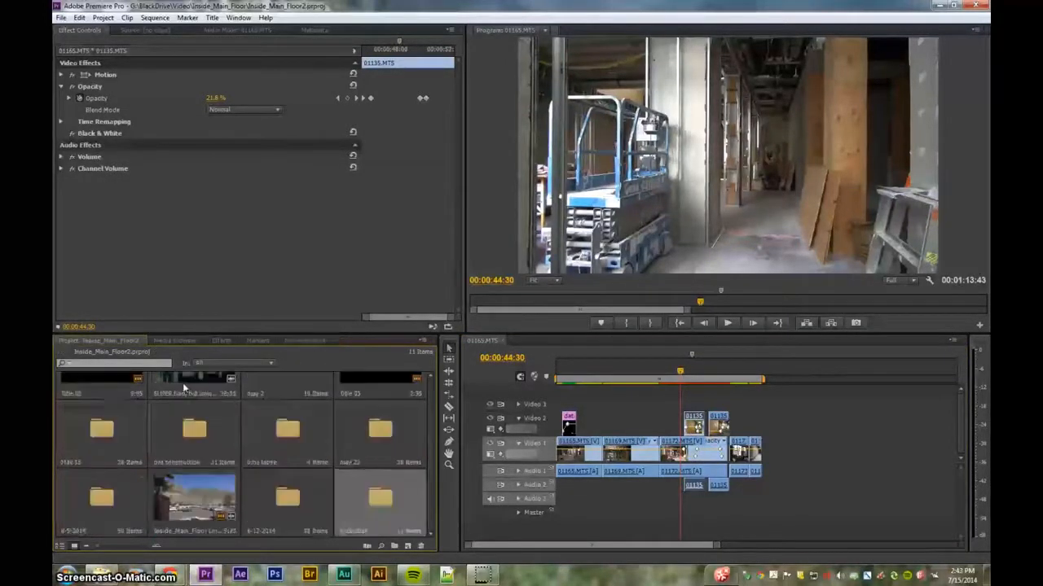
scroll(255, 418, up, 2)
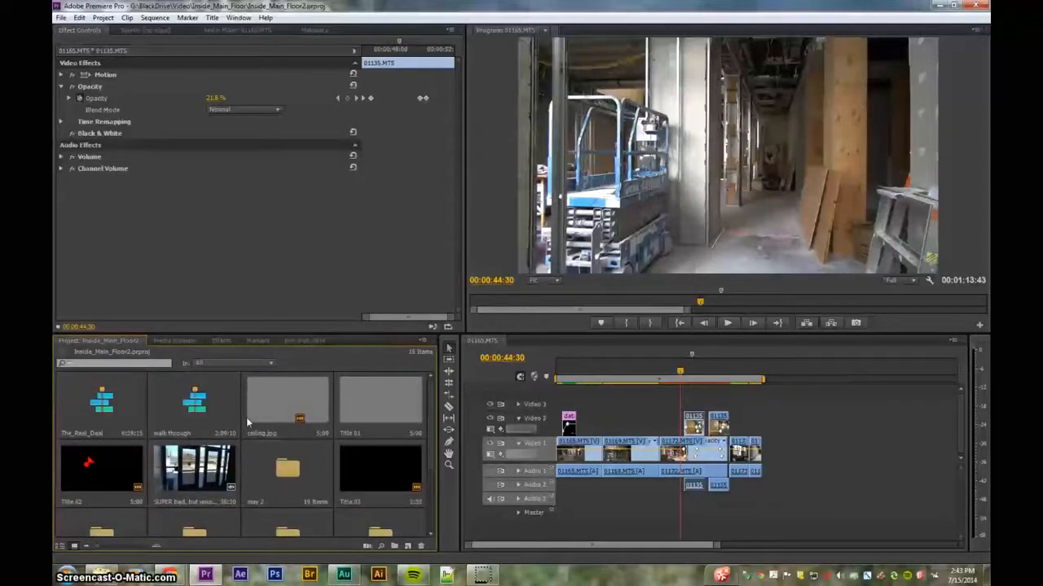
scroll(249, 422, down, 1)
double_click(194, 469)
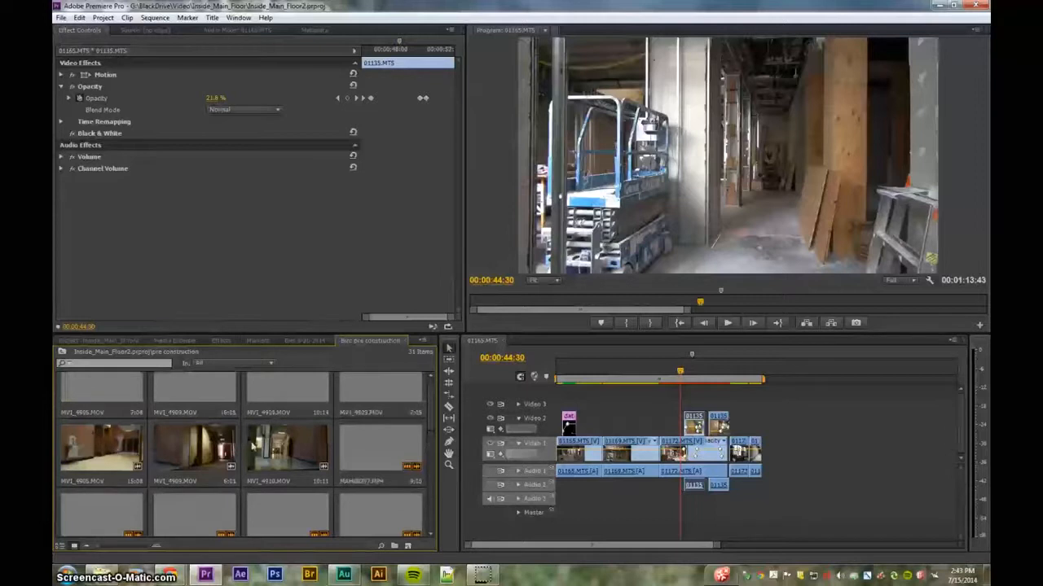
click(685, 373)
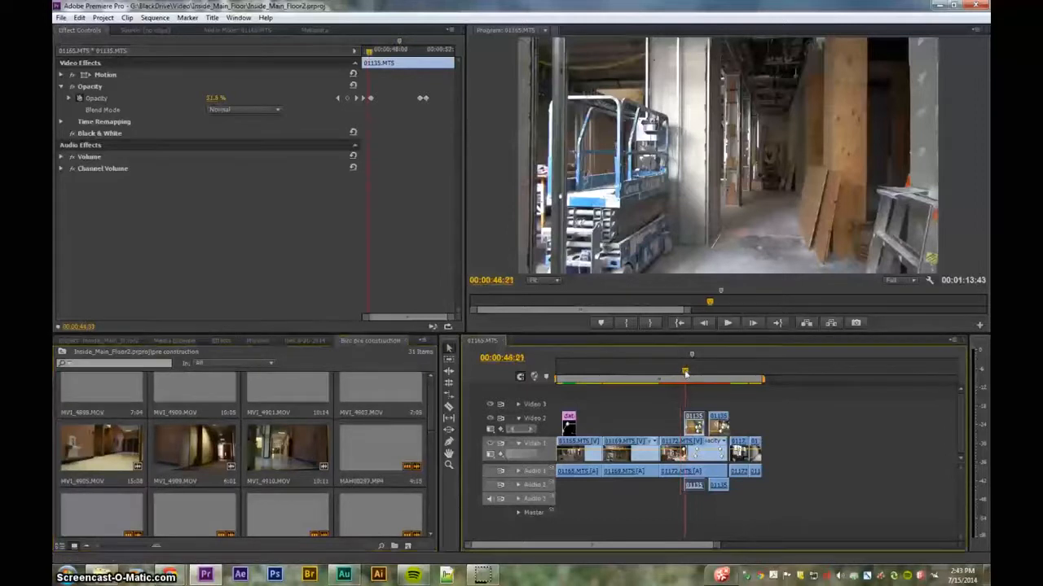
drag(685, 373, 681, 374)
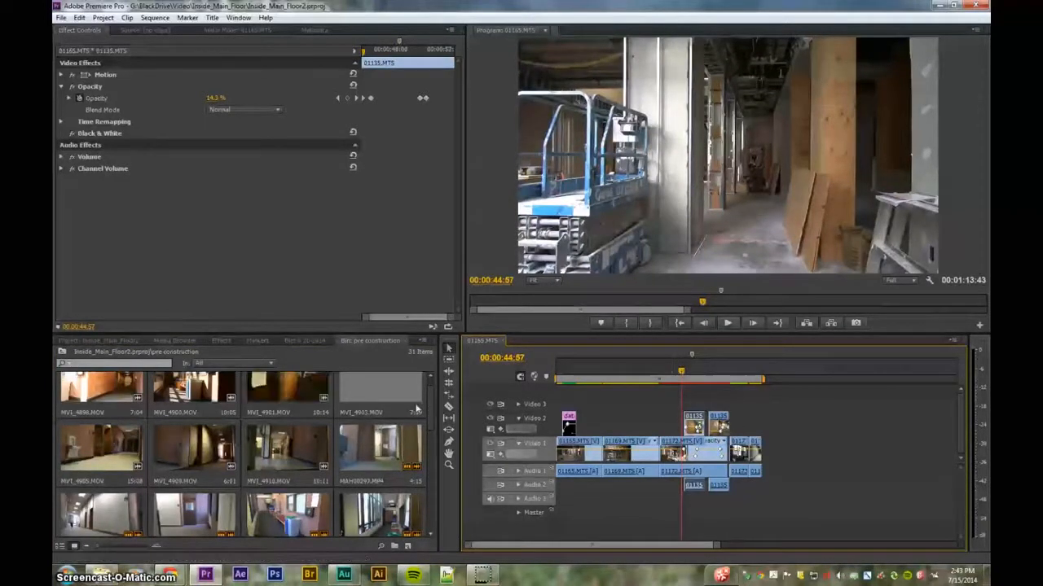
- Place clip 01172.MTS from the 6-26-2014 bin after the last clip on the Video 1 track
click(310, 341)
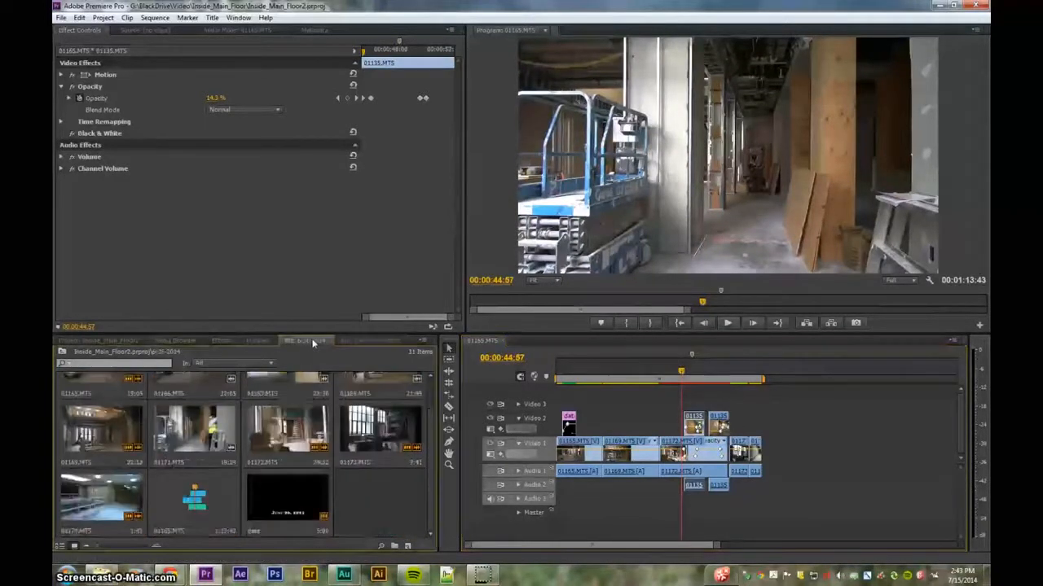
drag(289, 435, 807, 454)
click(806, 373)
drag(813, 373, 837, 372)
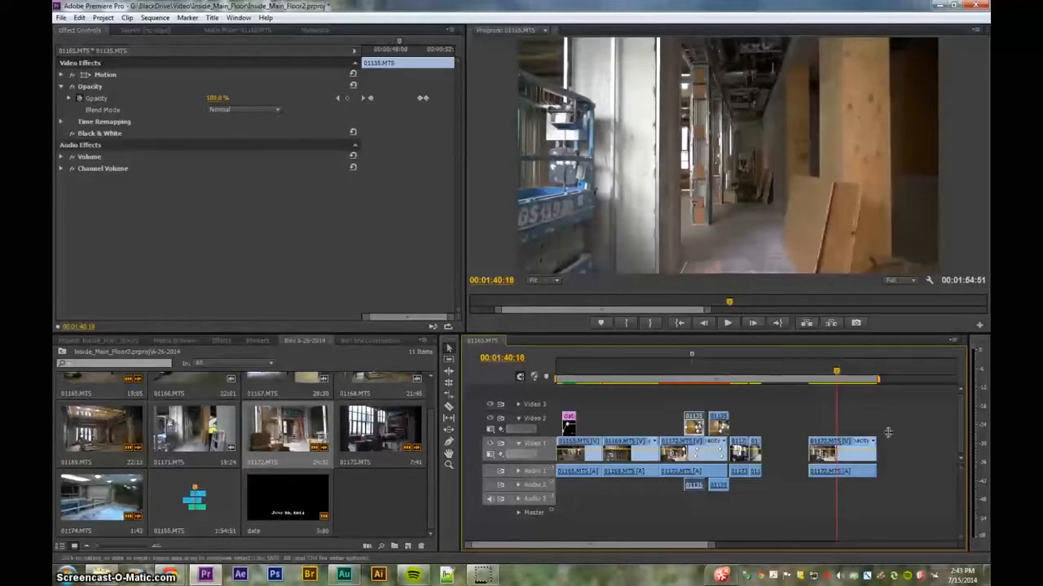
click(837, 374)
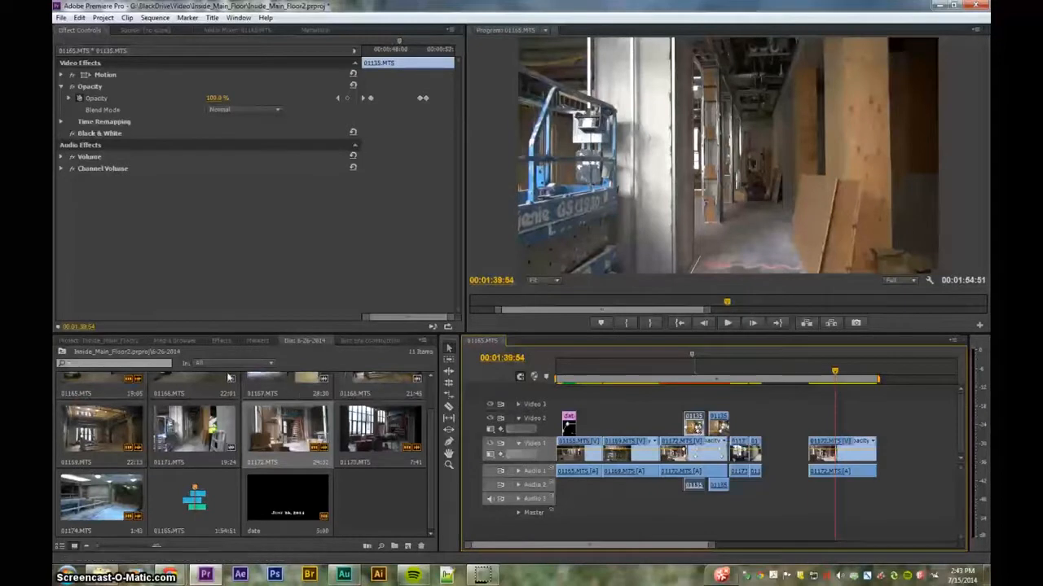
- Browse the clips in the pre construction bin
click(385, 340)
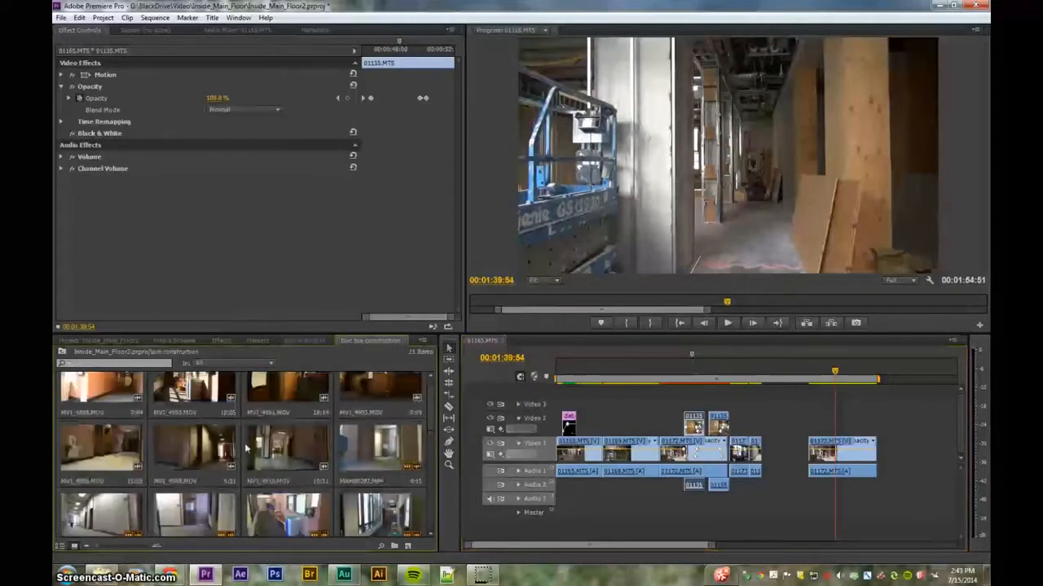
scroll(280, 445, down, 5)
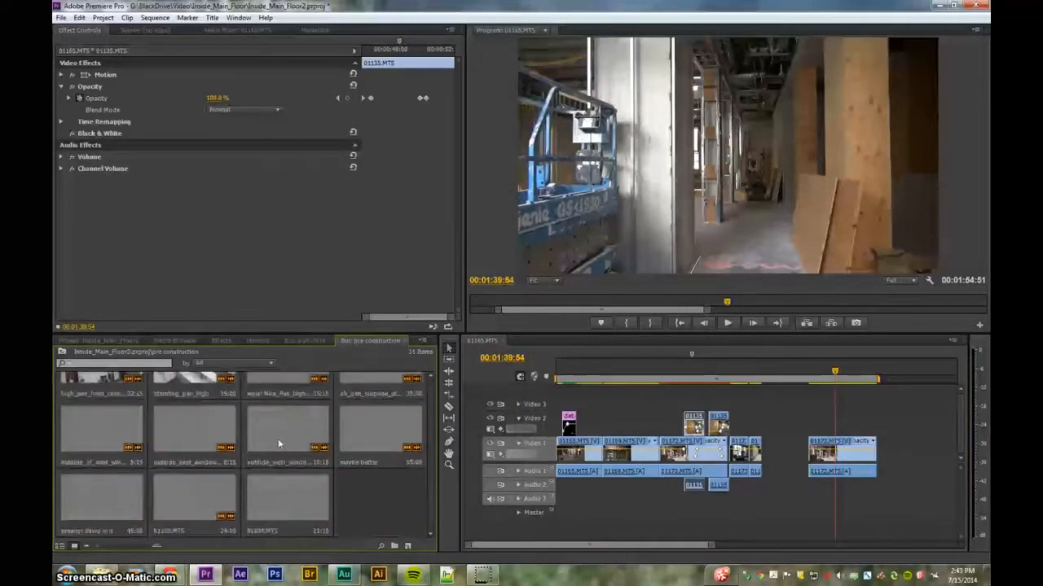
scroll(278, 443, up, 2)
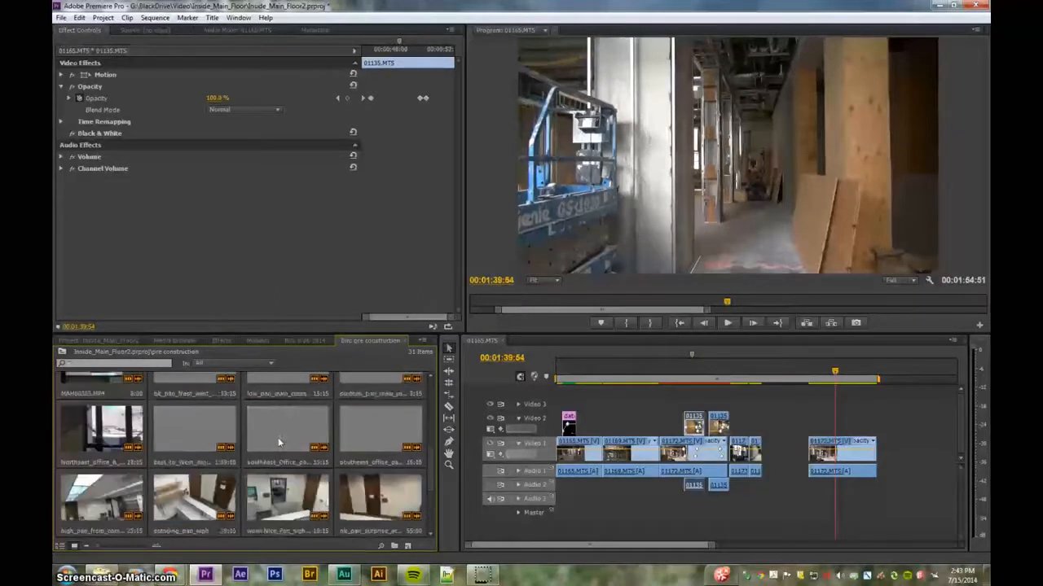
scroll(279, 443, down, 5)
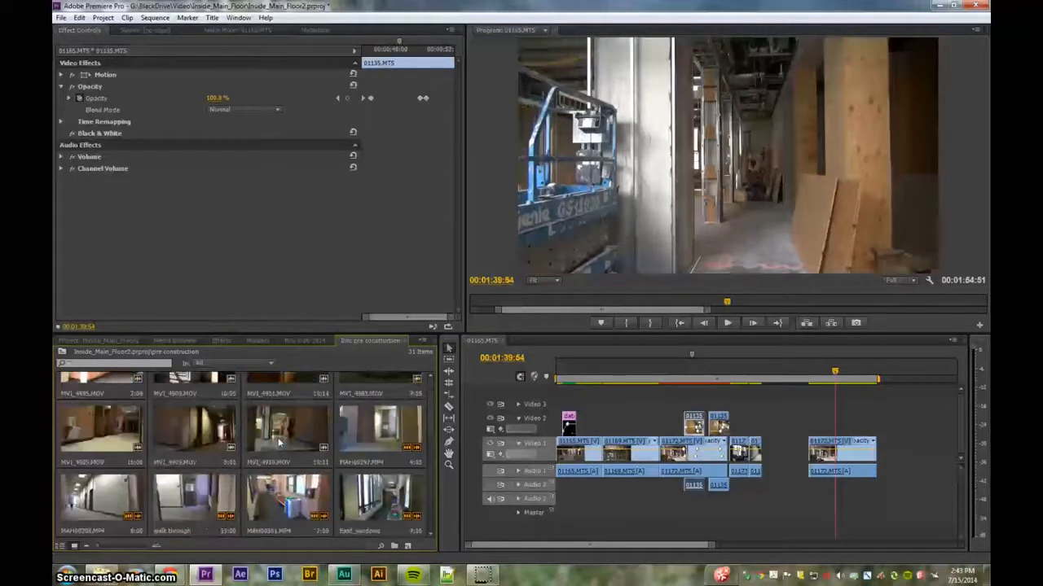
scroll(280, 443, up, 1)
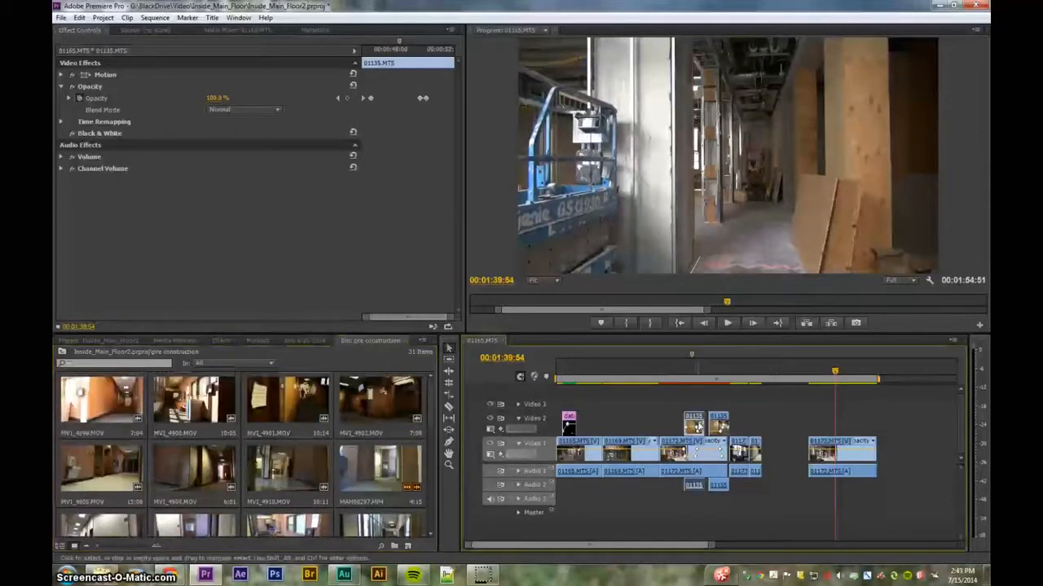
- Reveal the Video 2 clip 01135.MTS in the project and add it to Video 2 at the end of the sequence
right_click(698, 427)
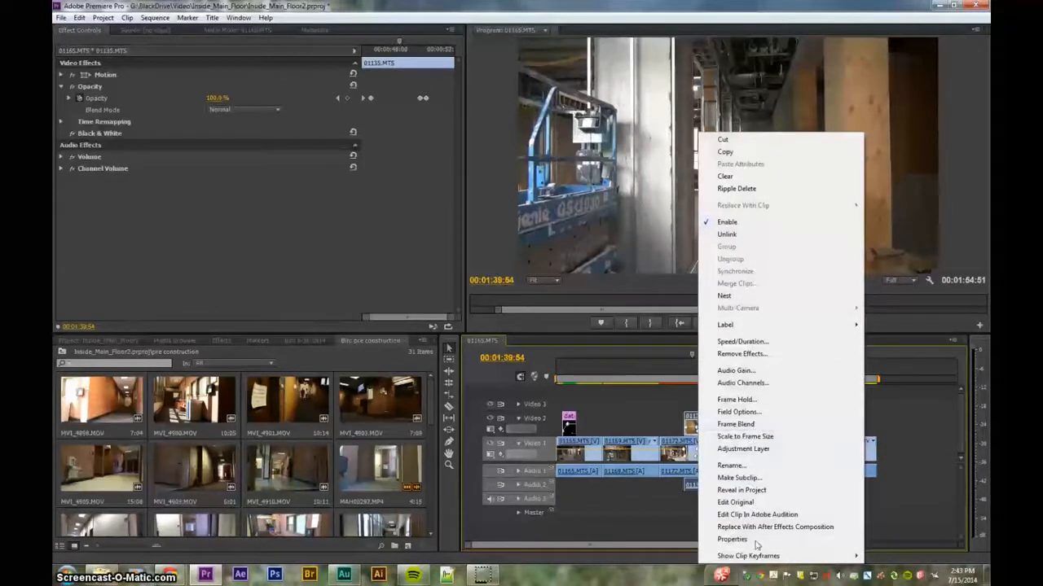
click(743, 490)
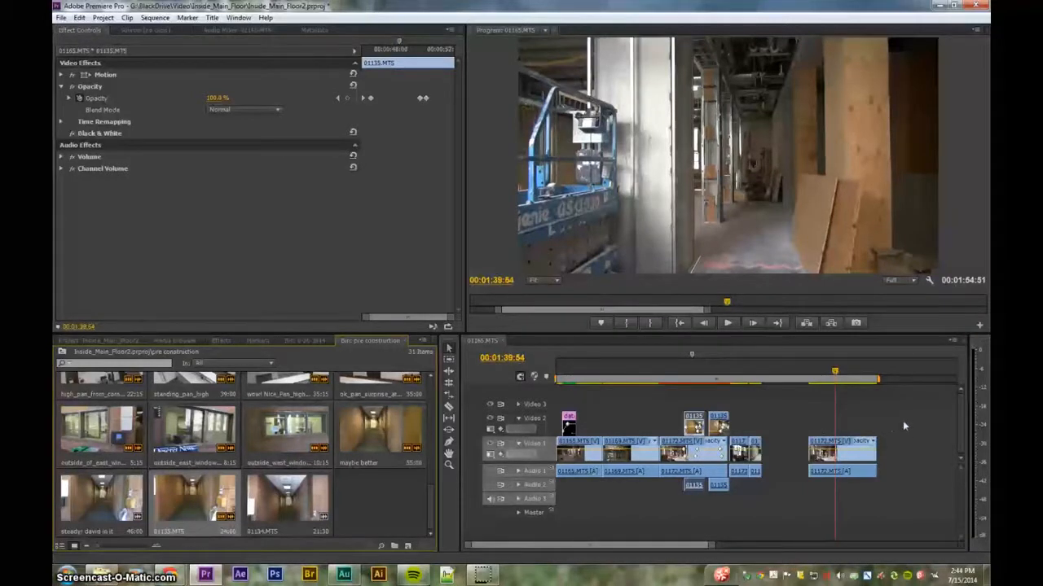
drag(255, 500, 889, 438)
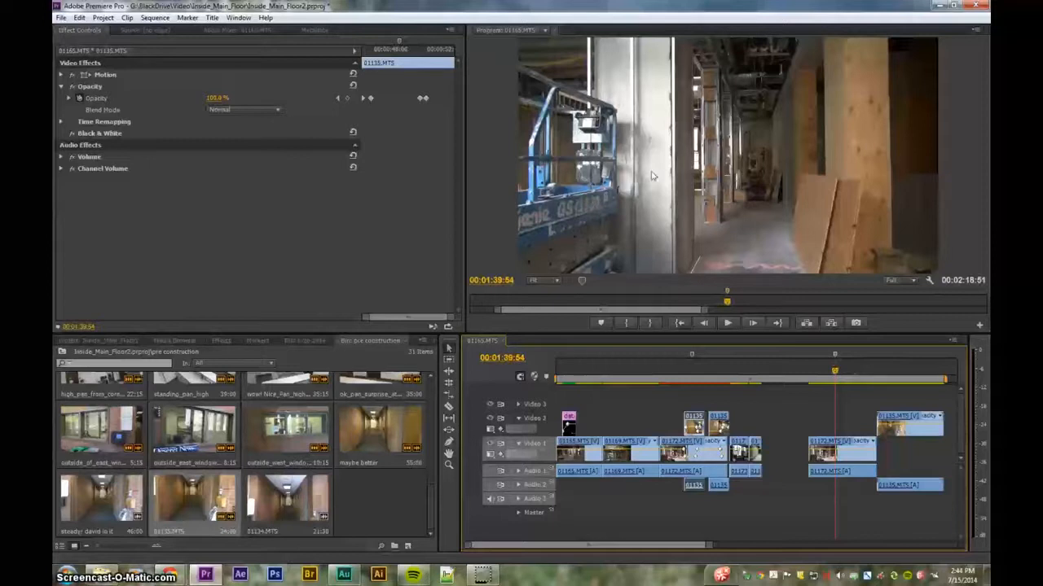
- Slide the new 01135.MTS clip on Video 2 left so it overlaps the end of the 01172.MTS clip
drag(836, 374, 879, 373)
key(space)
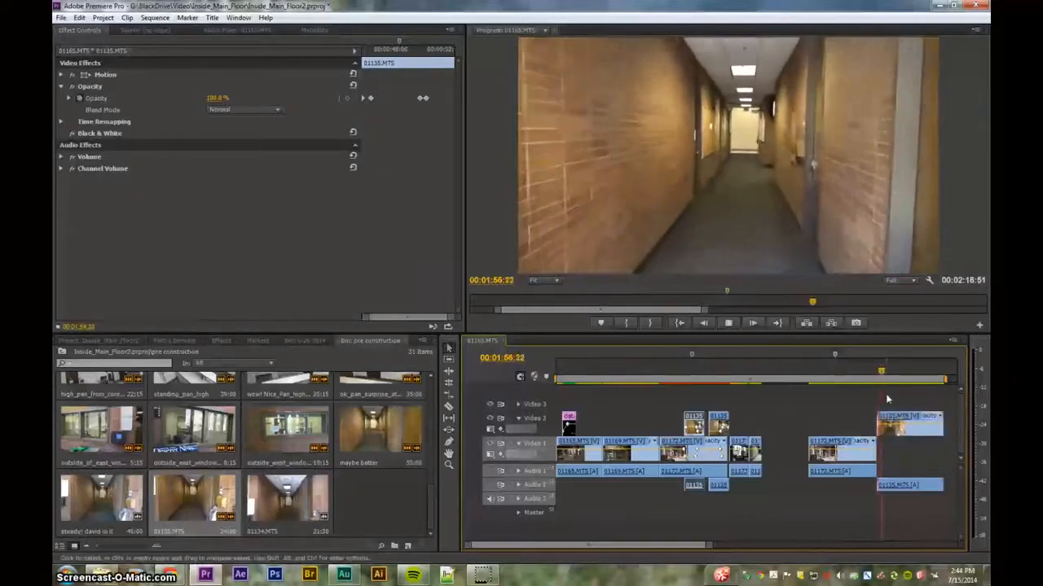
key(space)
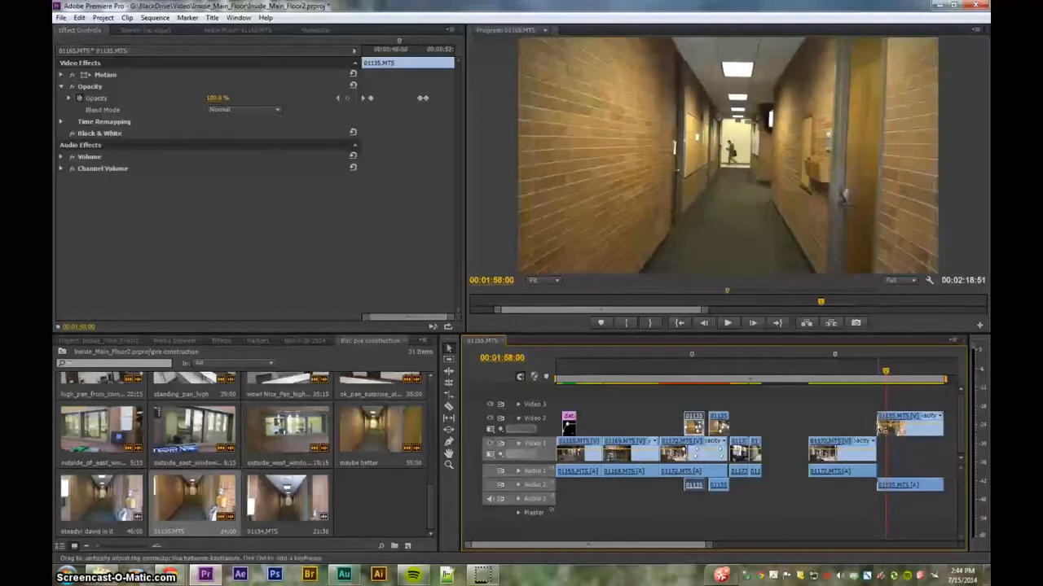
drag(881, 428, 893, 426)
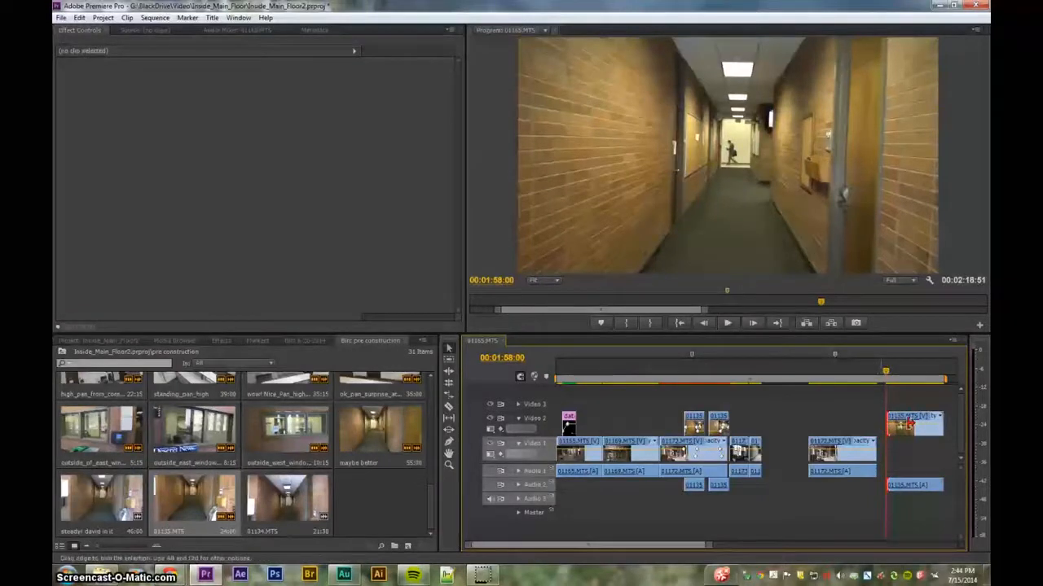
drag(906, 433, 857, 430)
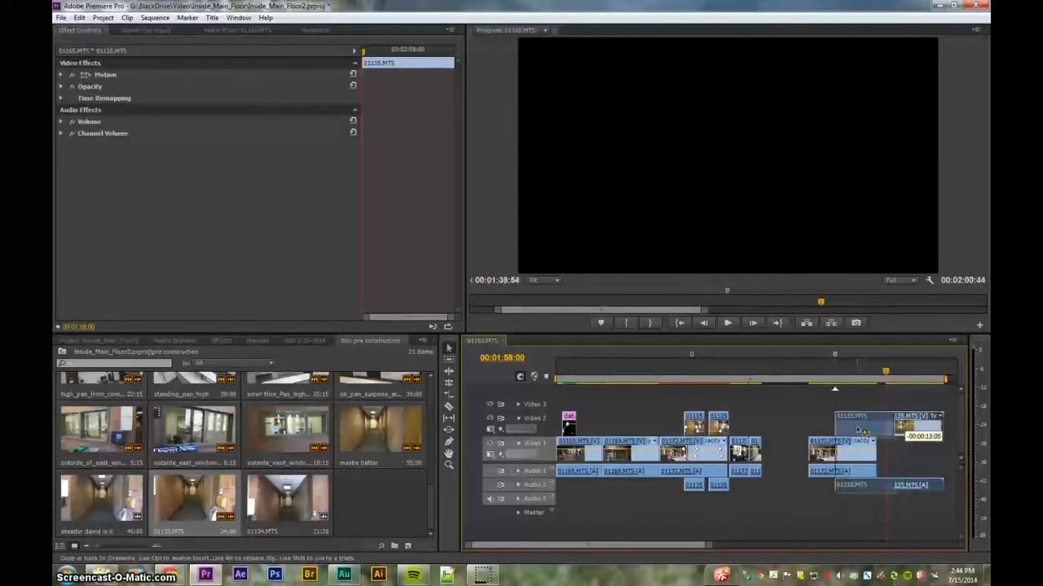
drag(858, 432, 857, 432)
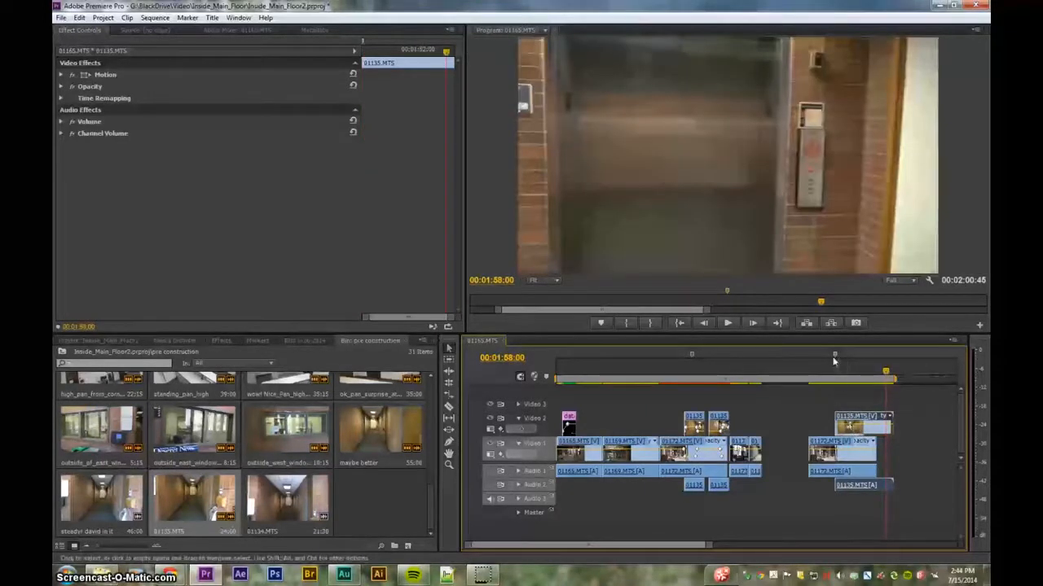
- Zoom the timeline in on the start of the overlap and save the project
click(831, 376)
drag(833, 378, 836, 378)
key(equal)
key(equal)
key(equal)
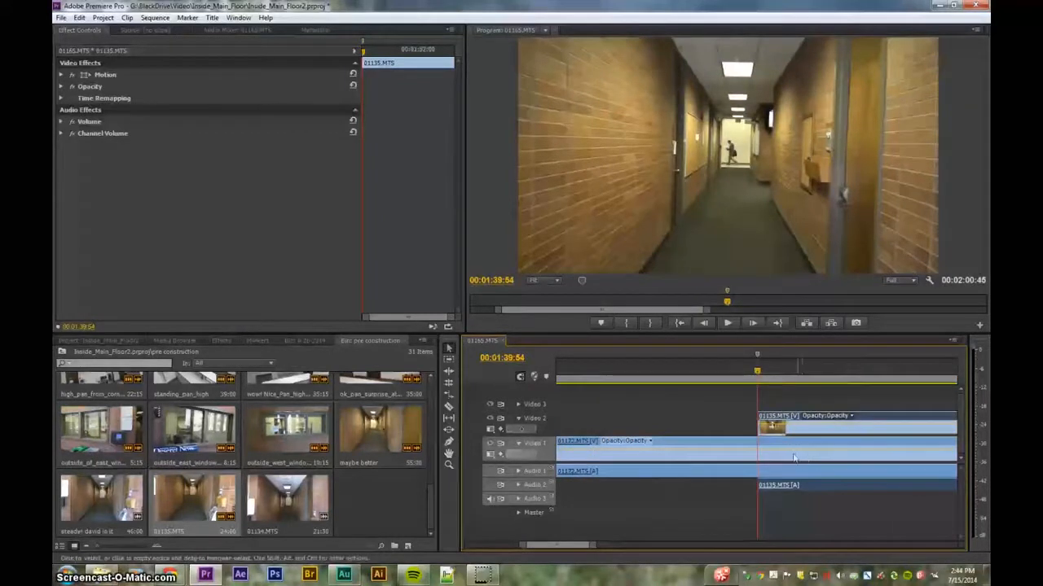
key(Right)
key(Left)
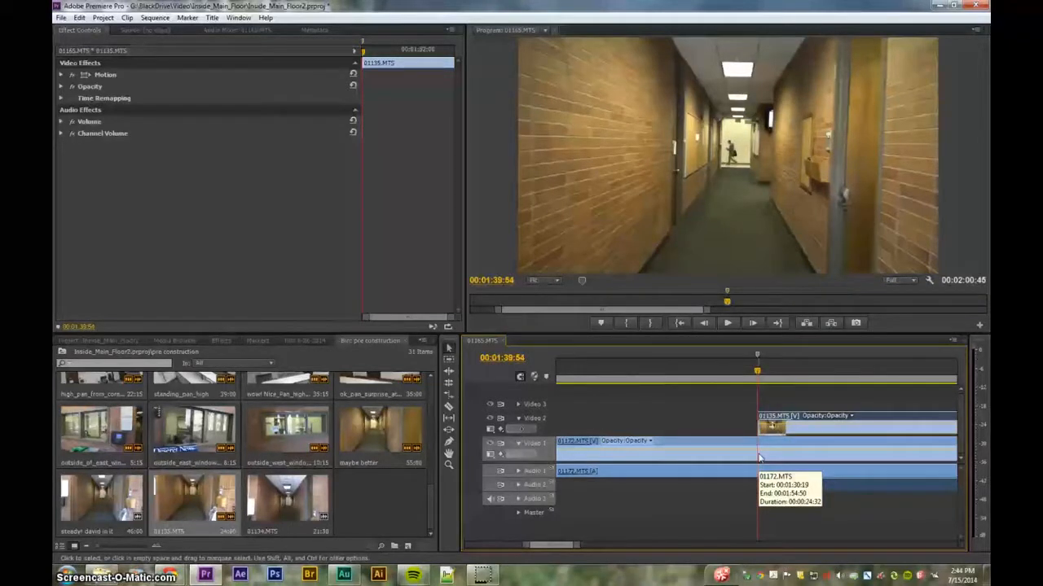
key(ctrl+s)
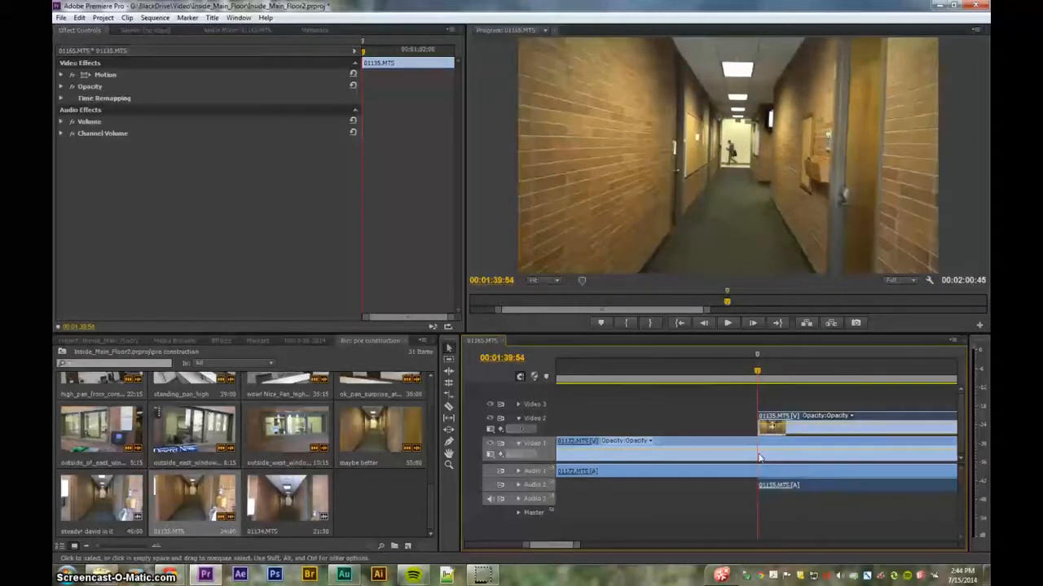
- Step forward to the start of the overlap and add an opacity keyframe on the 01172.MTS clip there
key(Right)
key(Right)
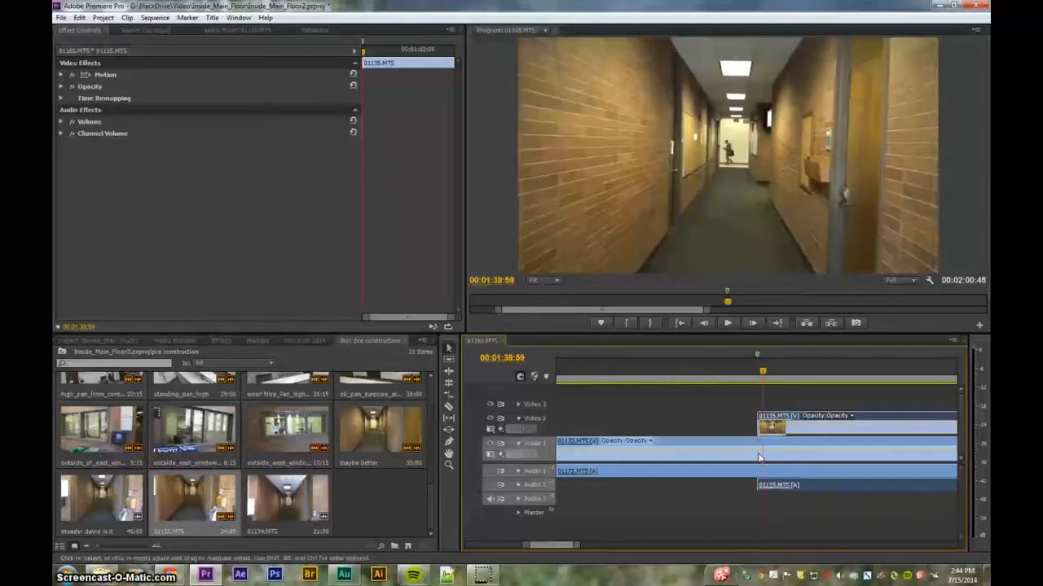
key(Right)
key(Right)
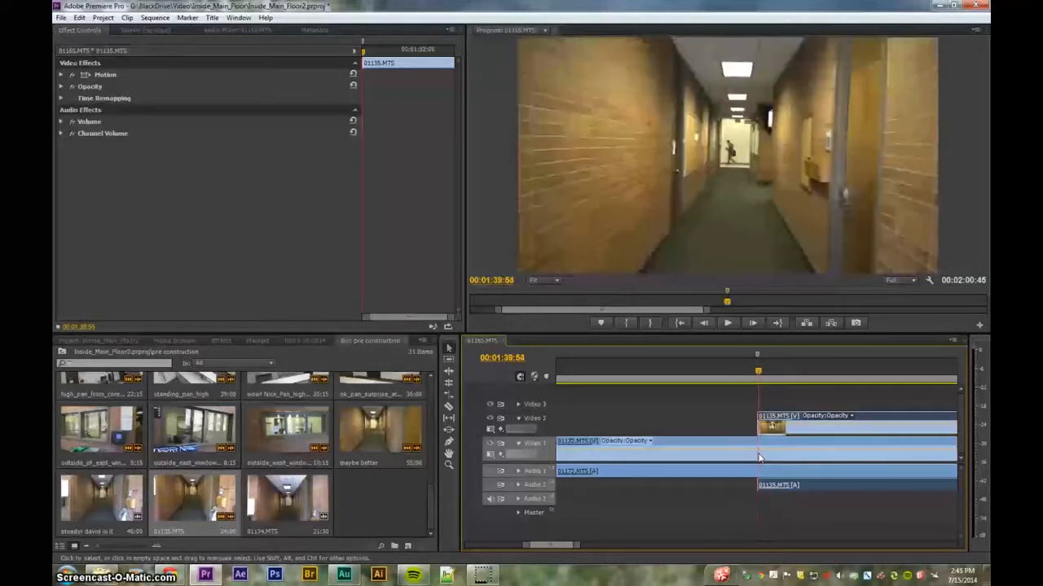
key(Right)
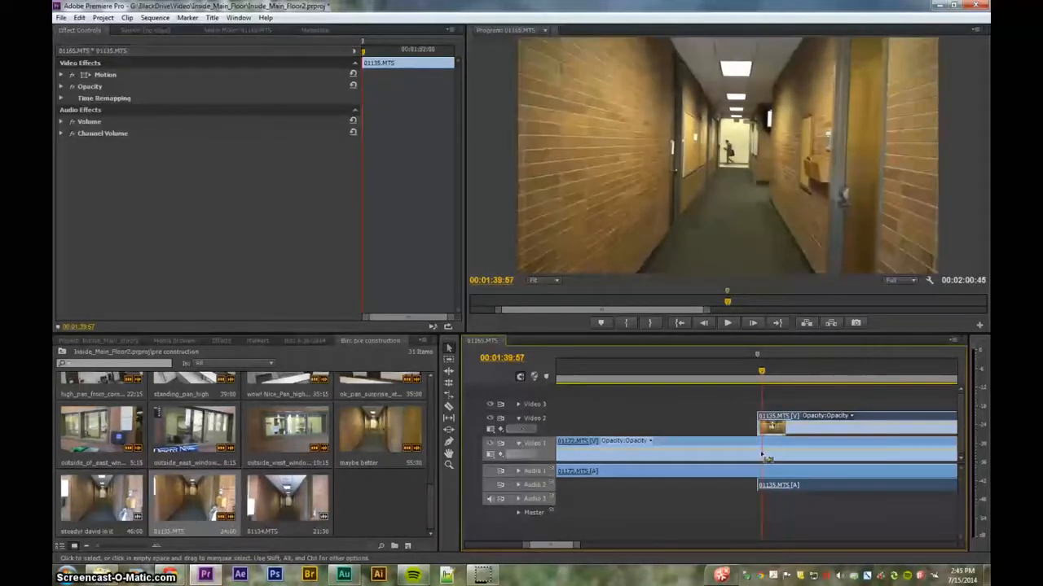
click(762, 450)
ctrl+click(762, 451)
- Add an opacity keyframe a few frames earlier on 01172.MTS and lower the overlap-start keyframe to about 23%
key(shift+Left)
key(shift+Left)
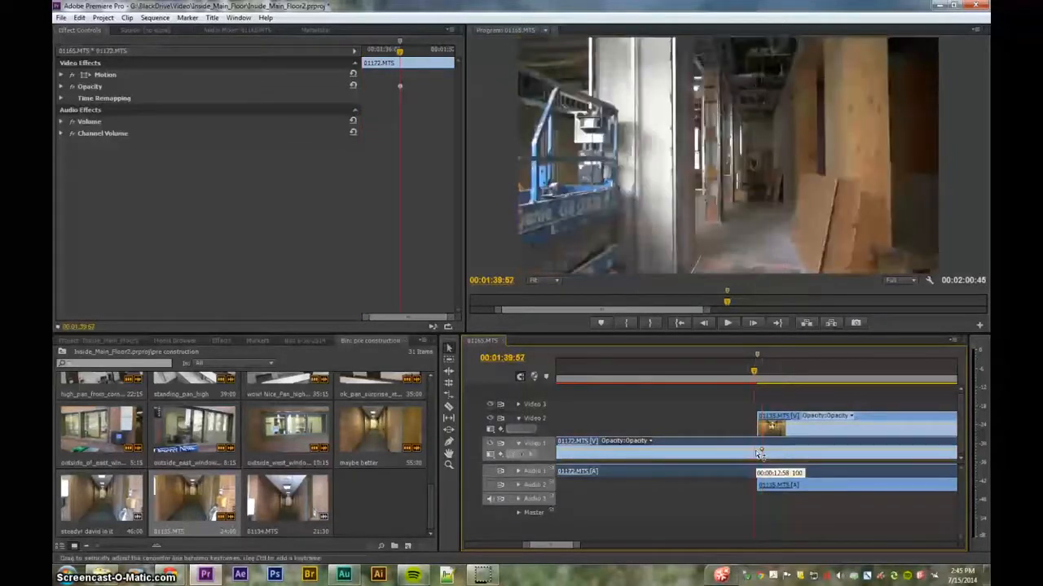
key(shift+Left)
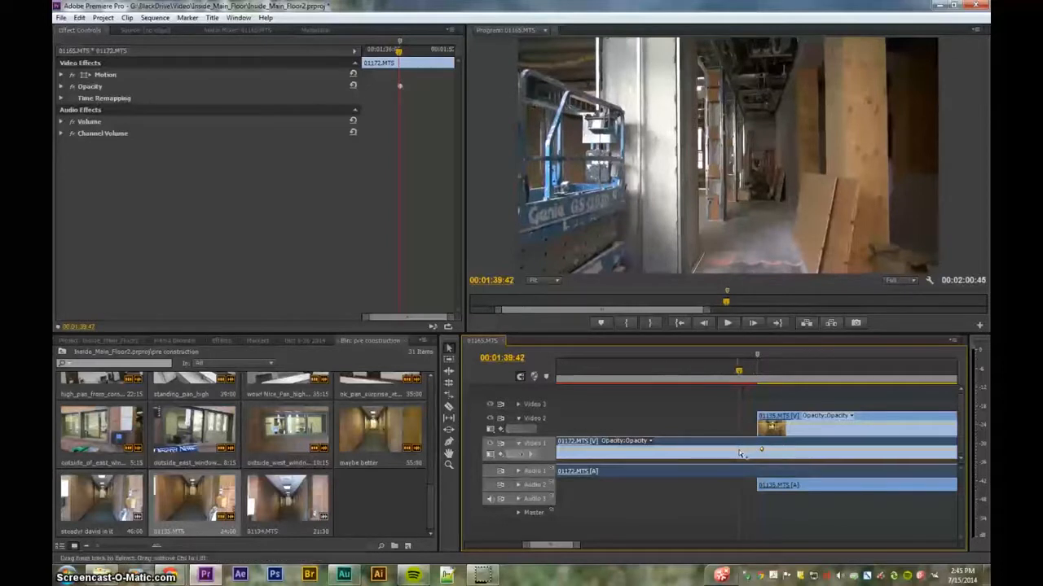
ctrl+click(739, 450)
drag(761, 450, 761, 454)
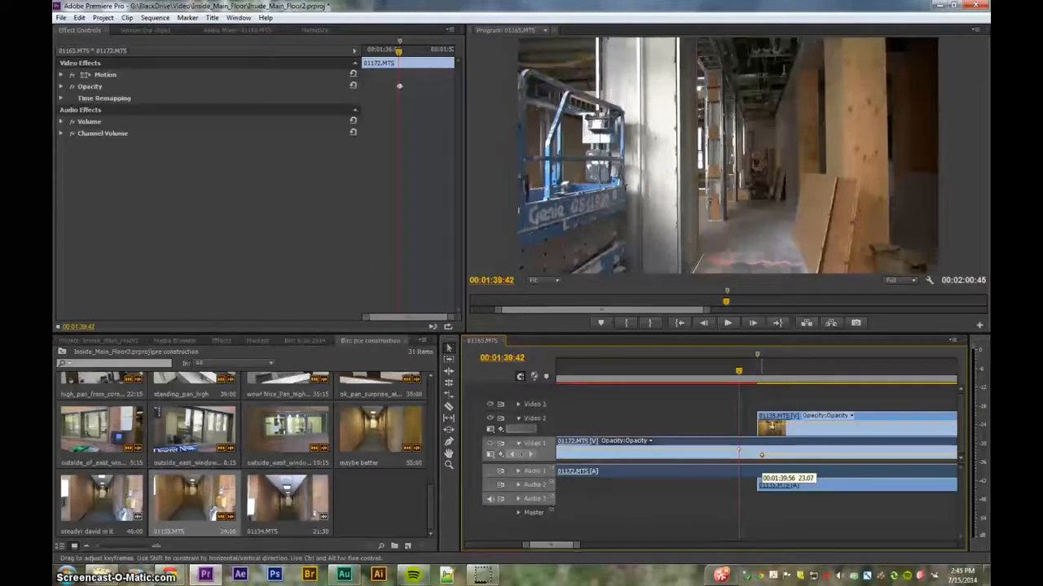
drag(761, 455, 760, 453)
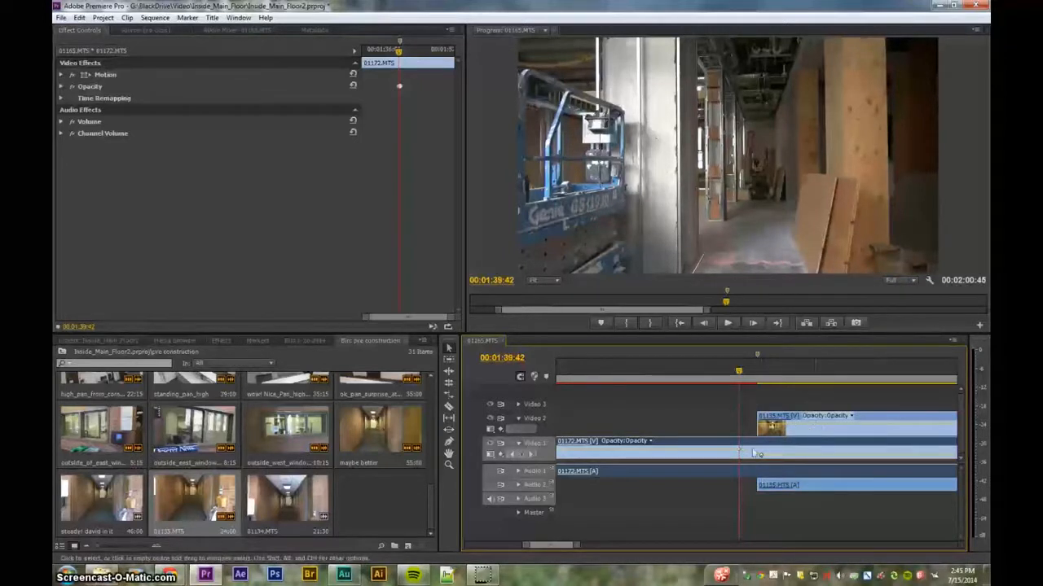
- Add two opacity keyframes on the Video 2 clip 01135.MTS further into the overlap and pull the later one down
scroll(835, 460, down, 2)
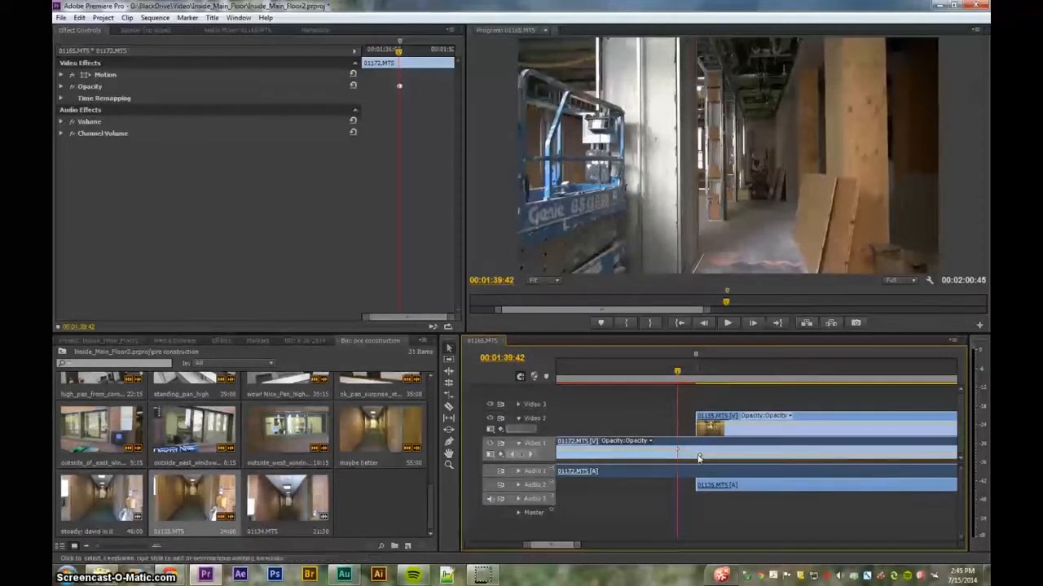
scroll(902, 461, down, 1)
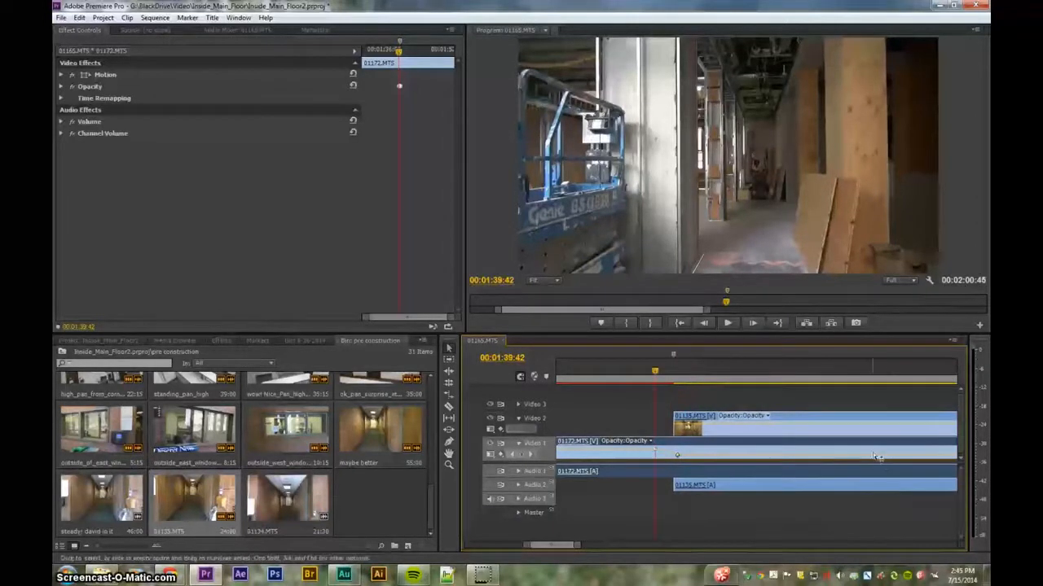
key(minus)
click(728, 376)
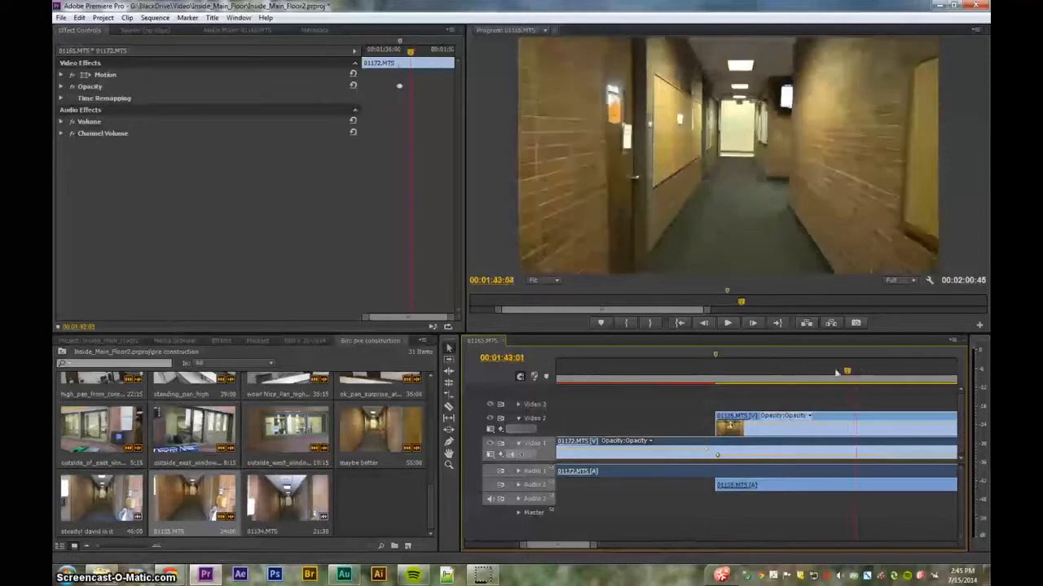
drag(724, 376, 878, 355)
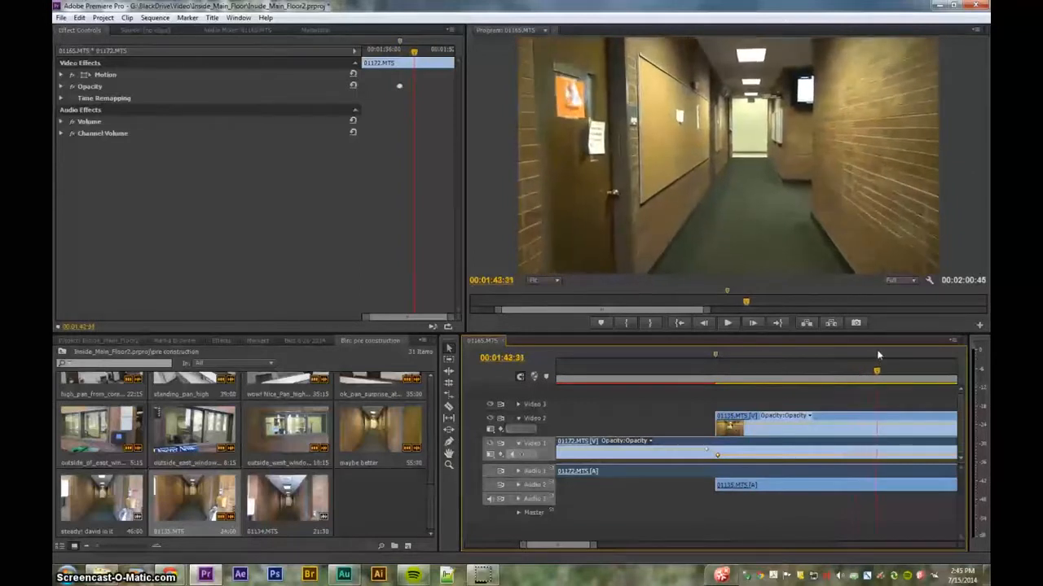
ctrl+click(878, 425)
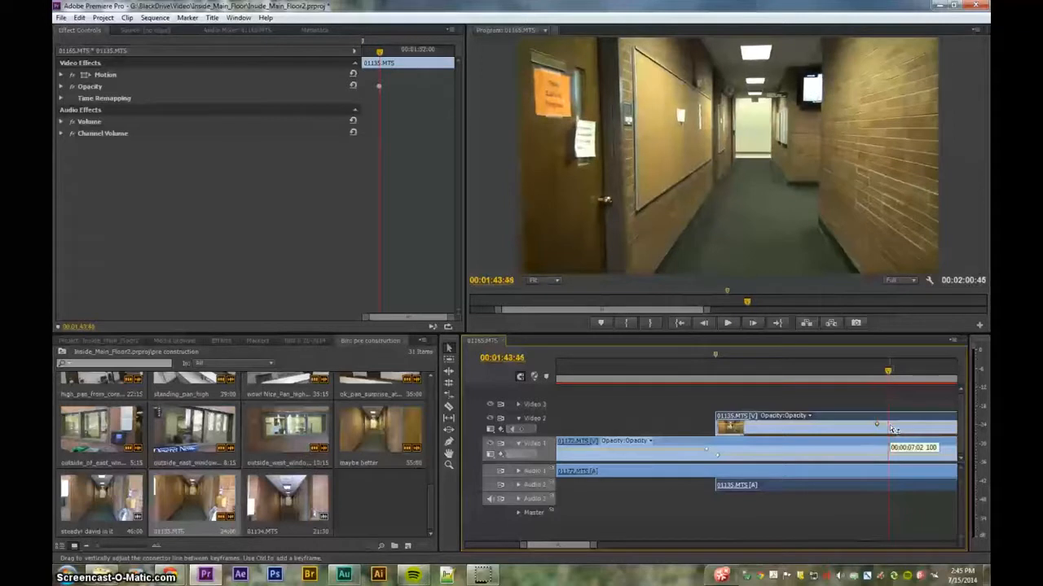
ctrl+click(888, 425)
drag(888, 425, 888, 440)
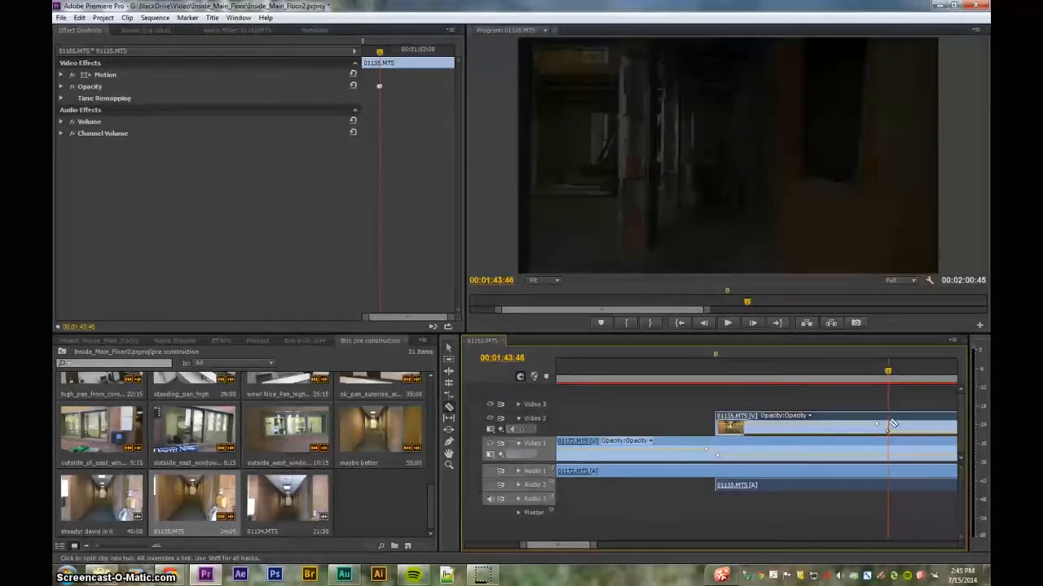
- Split 01135.MTS at the playhead and move the remainder with its audio onto Video 1 and Audio 1 after 01172.MTS
click(891, 424)
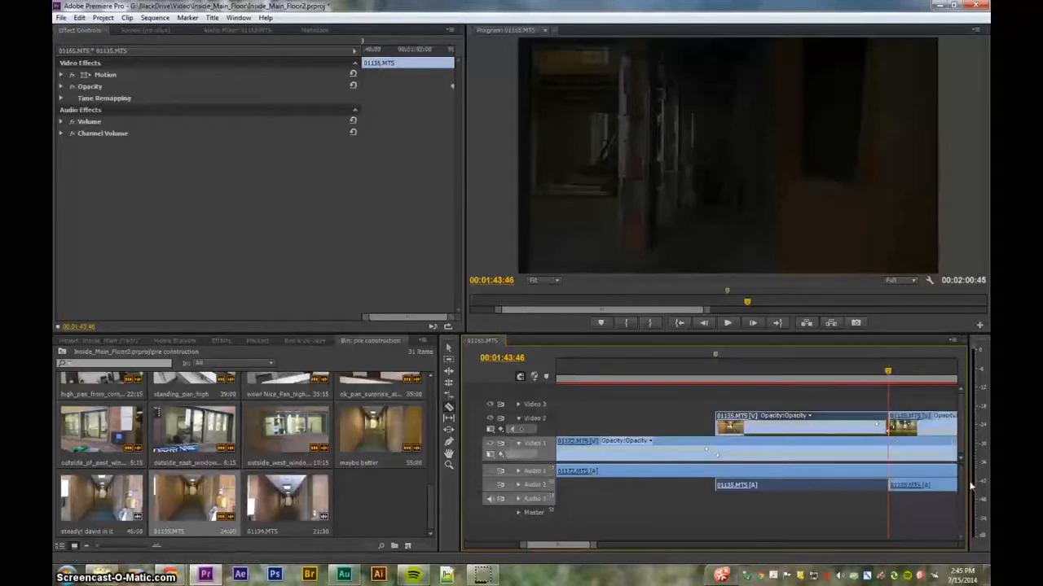
click(448, 350)
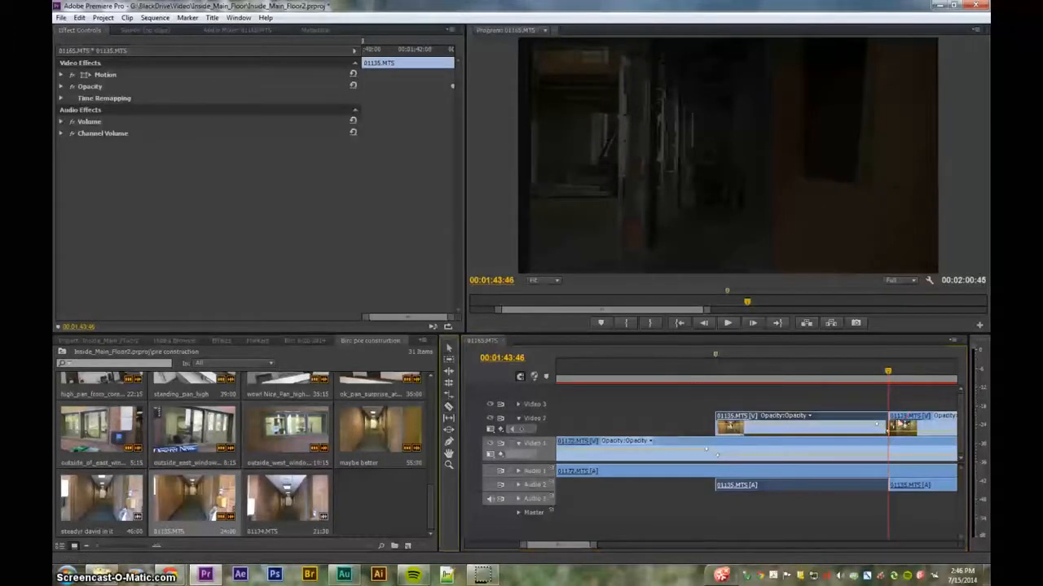
key(minus)
key(minus)
key(minus)
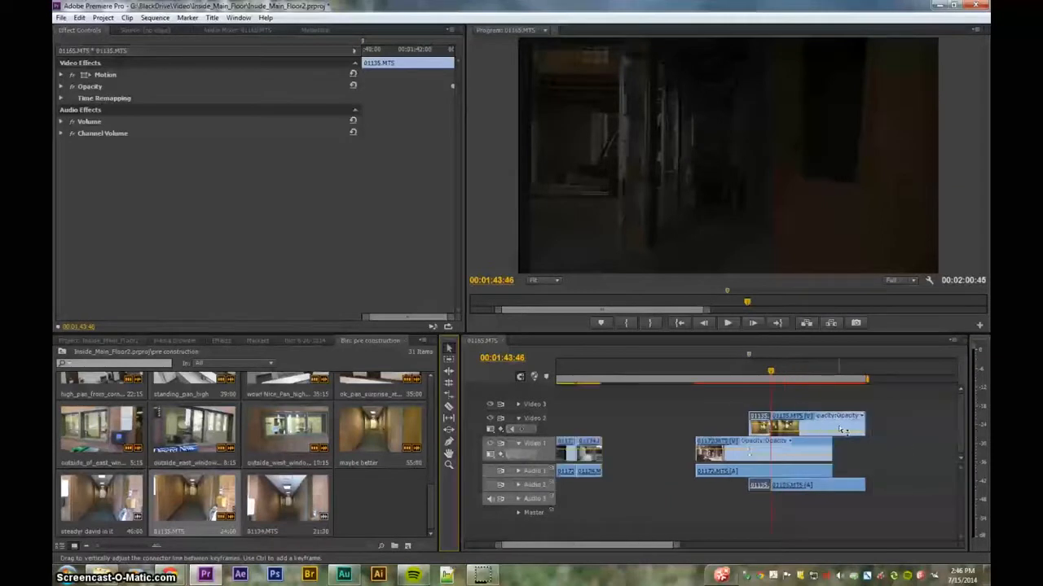
drag(847, 424, 930, 450)
drag(910, 489, 908, 472)
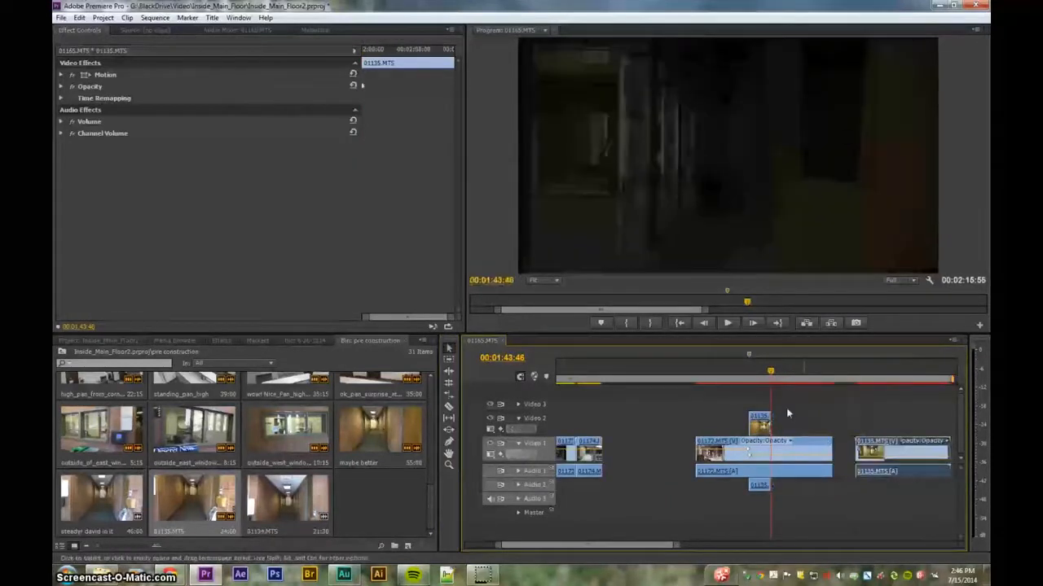
- Add opacity keyframes at the start of the short 01135.MTS piece on Video 2 and drag the first down to fade it in
click(750, 379)
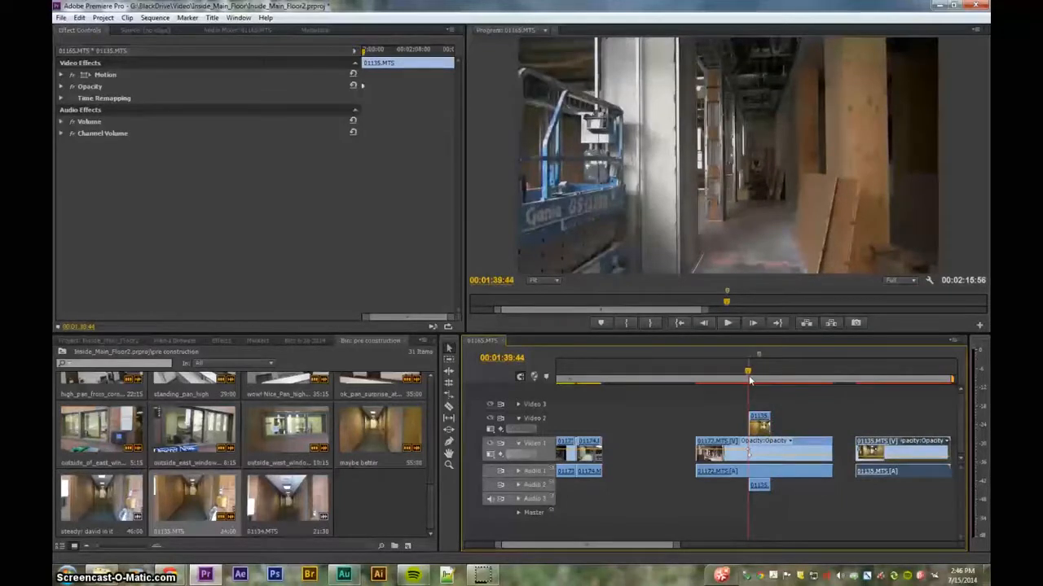
key(=)
key(=)
key(=)
key(=)
key(=)
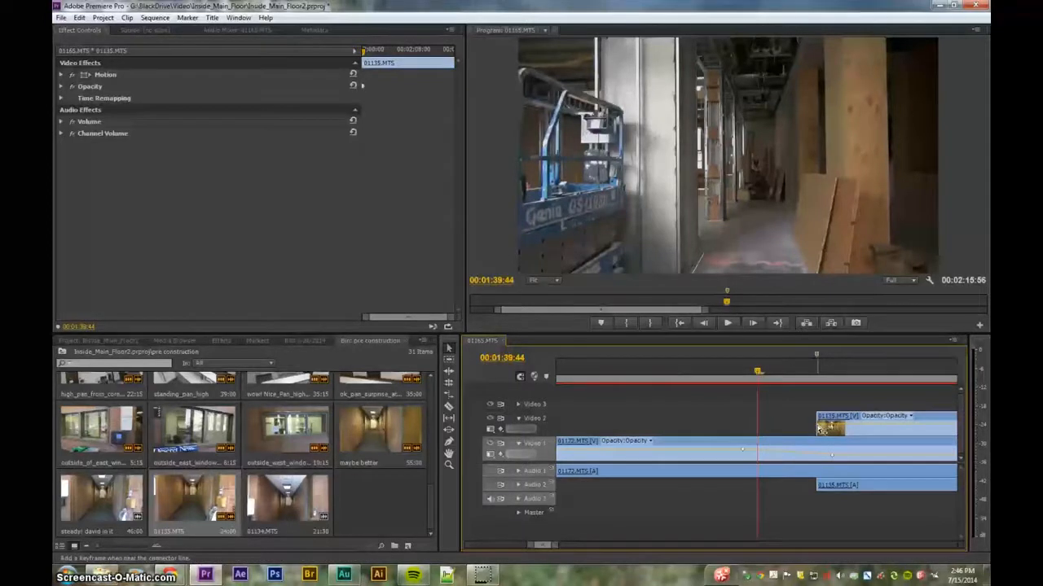
ctrl+click(820, 430)
click(823, 429)
mouse_move(808, 377)
mouse_down()
mouse_move(775, 378)
mouse_move(817, 378)
mouse_up()
drag(817, 426, 815, 448)
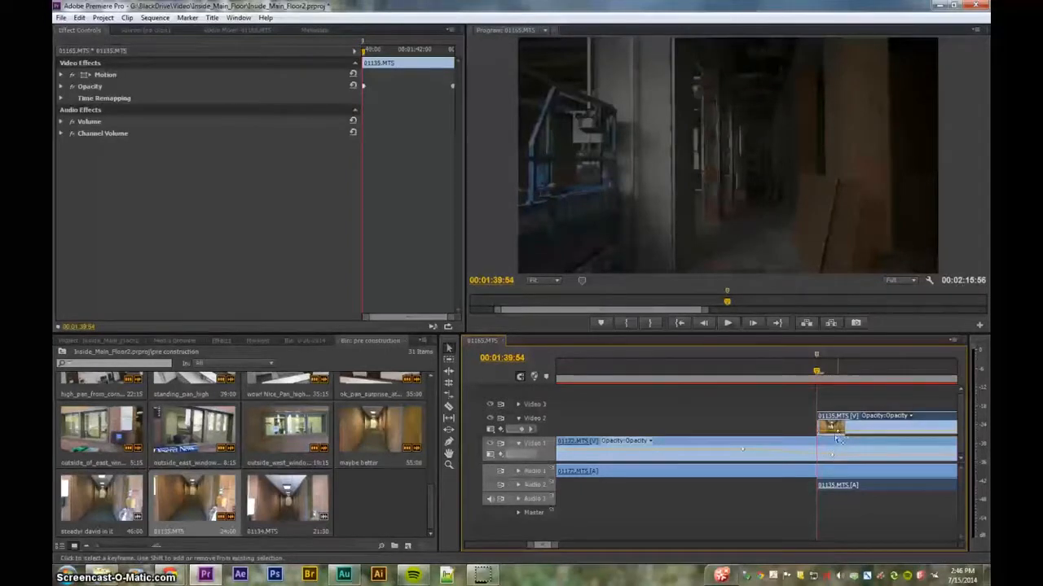
drag(839, 435, 839, 432)
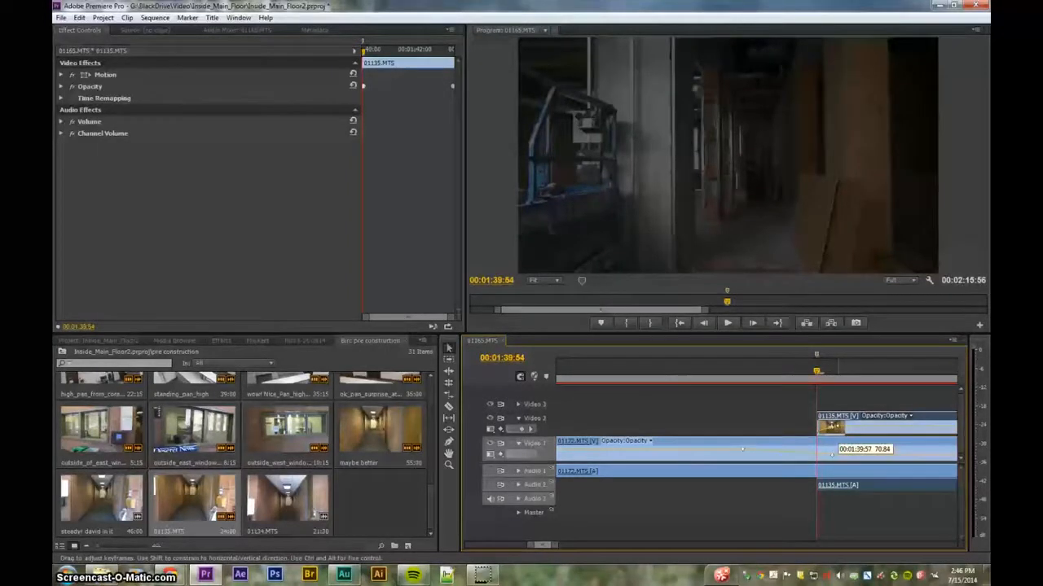
- Play back the crossfade between 01172.MTS and 01135.MTS
drag(800, 373, 685, 384)
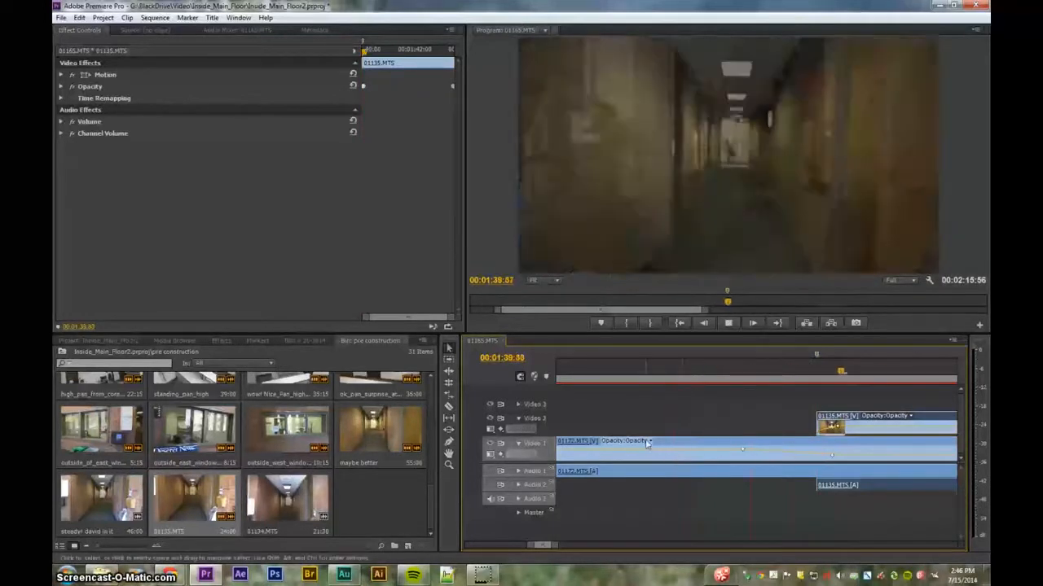
key(space)
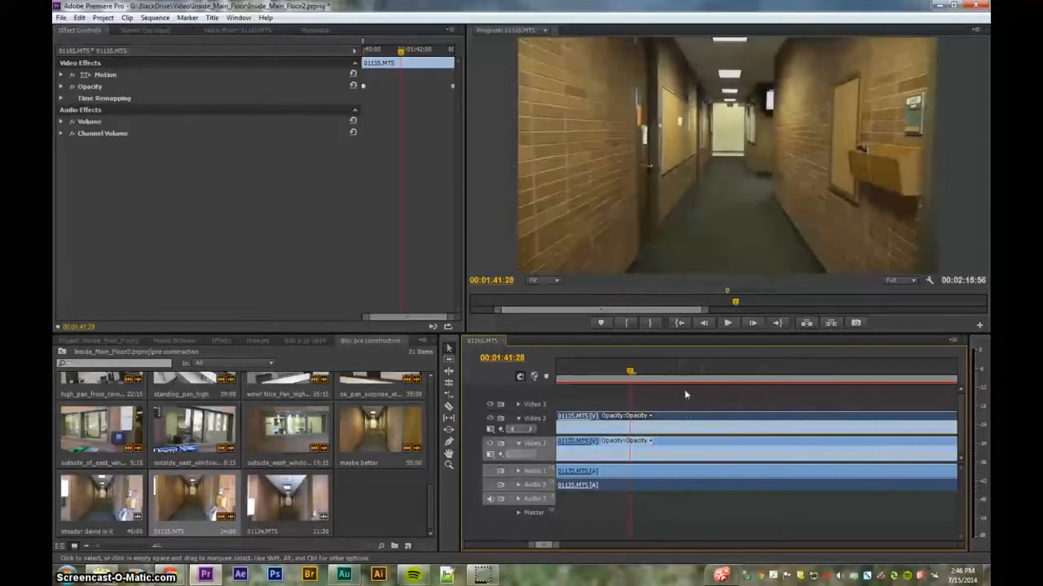
key(minus)
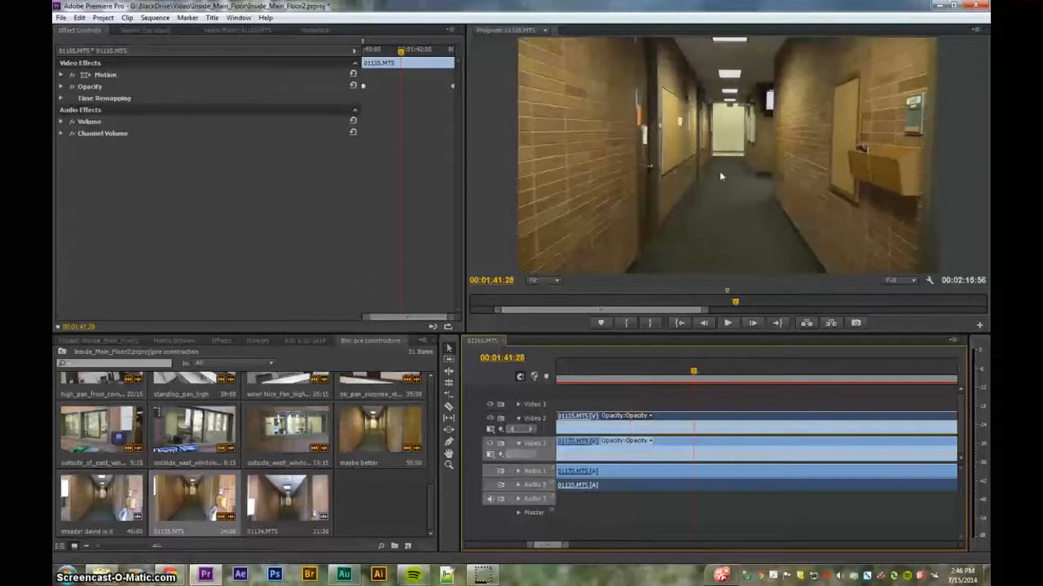
key(minus)
click(693, 372)
drag(652, 376, 612, 373)
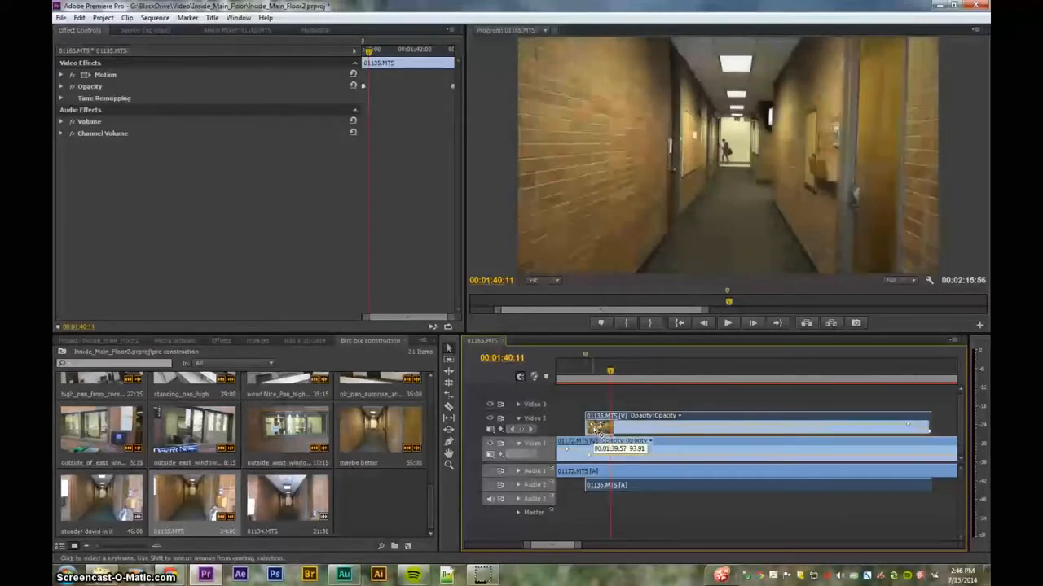
key(space)
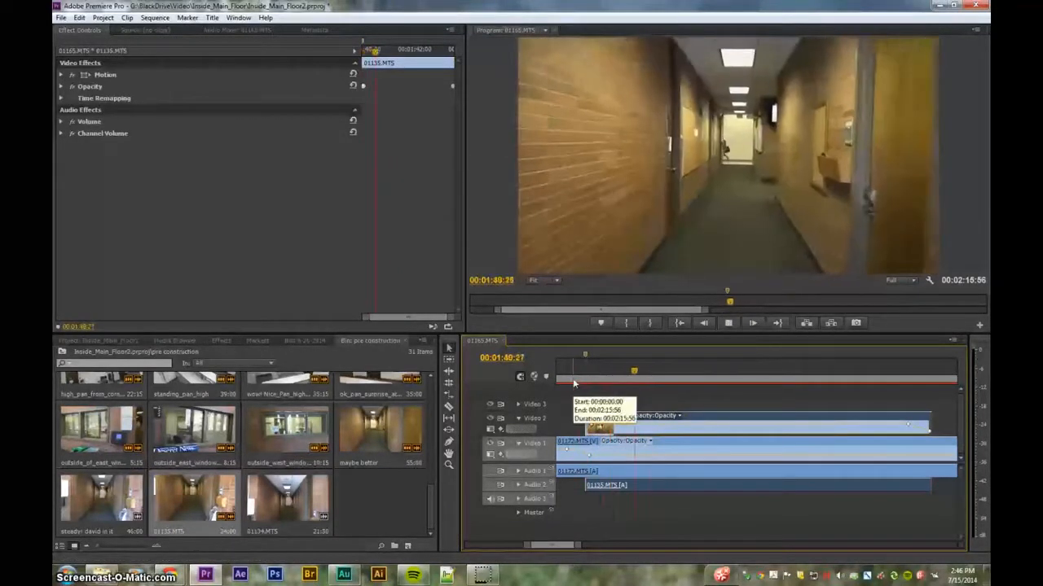
key(space)
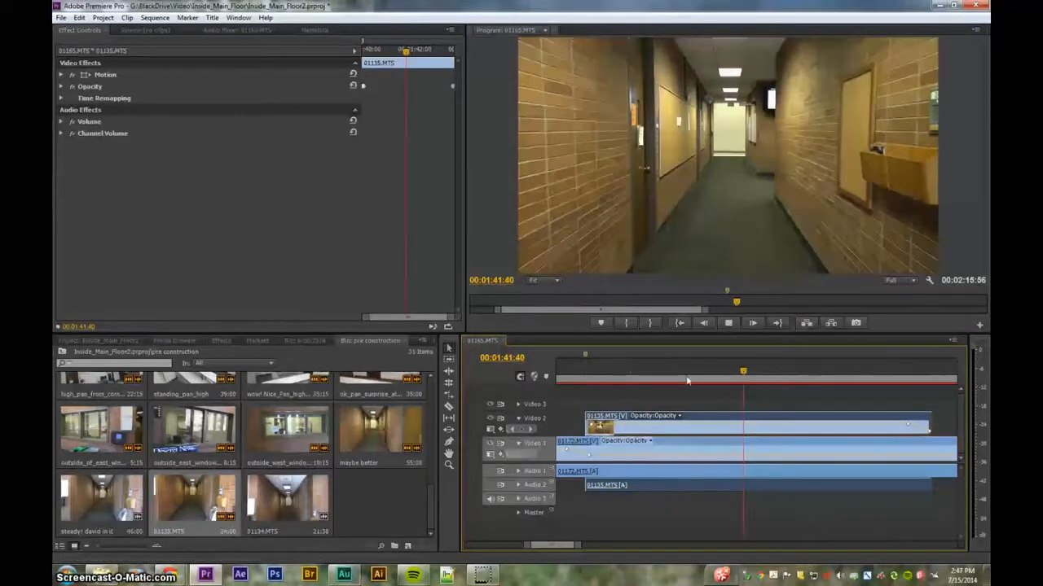
key(space)
key(space)
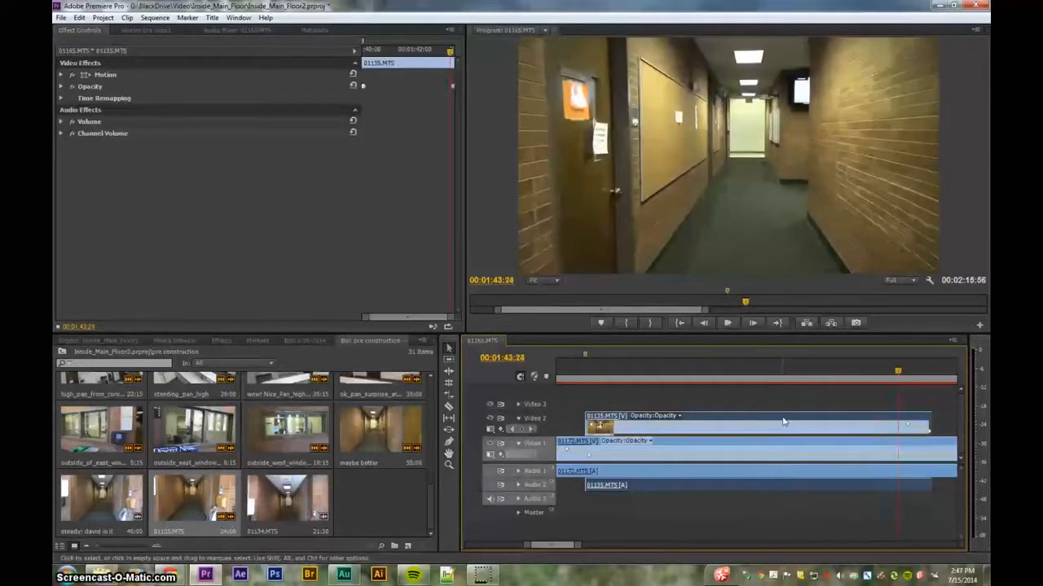
key(space)
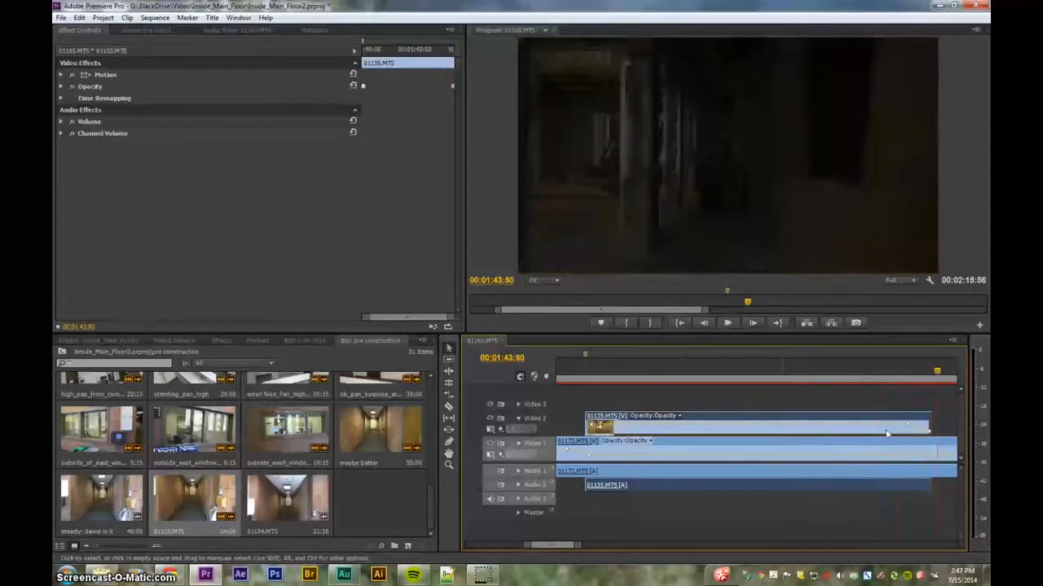
- Add two opacity keyframes on 01172.MTS where the Video 2 clip ends
scroll(902, 509, down, 1)
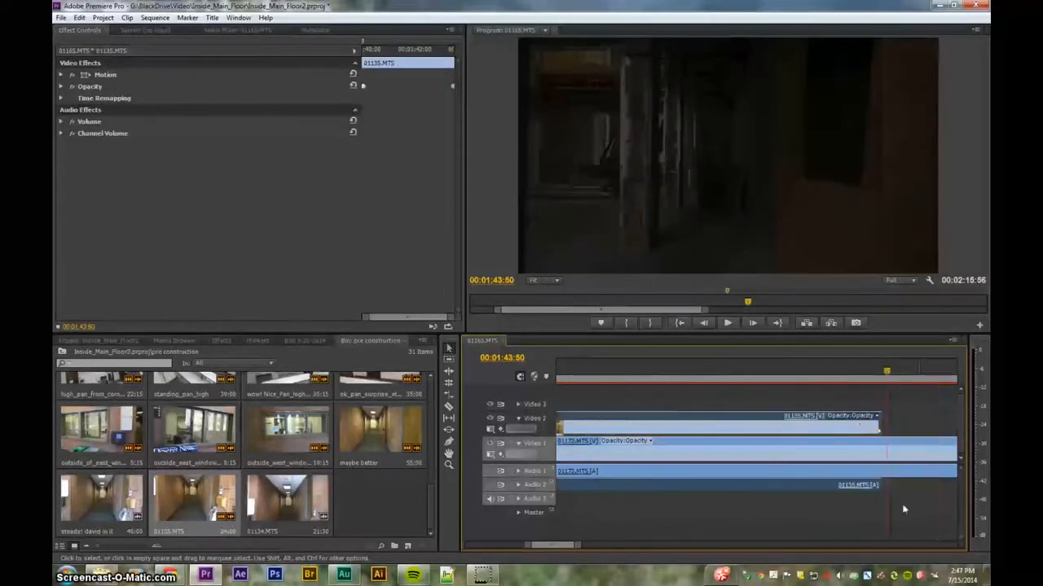
click(889, 459)
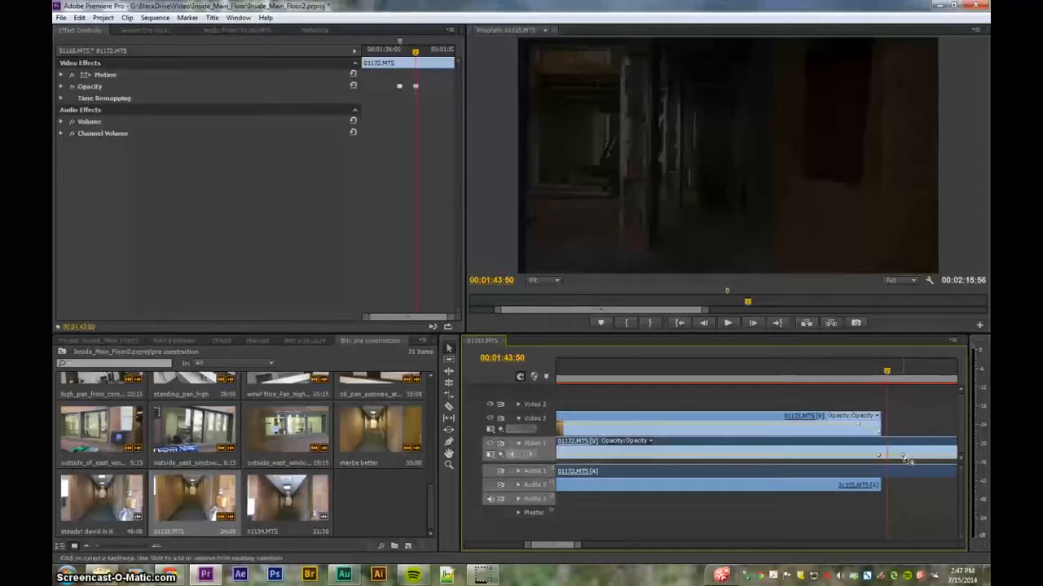
ctrl+click(901, 454)
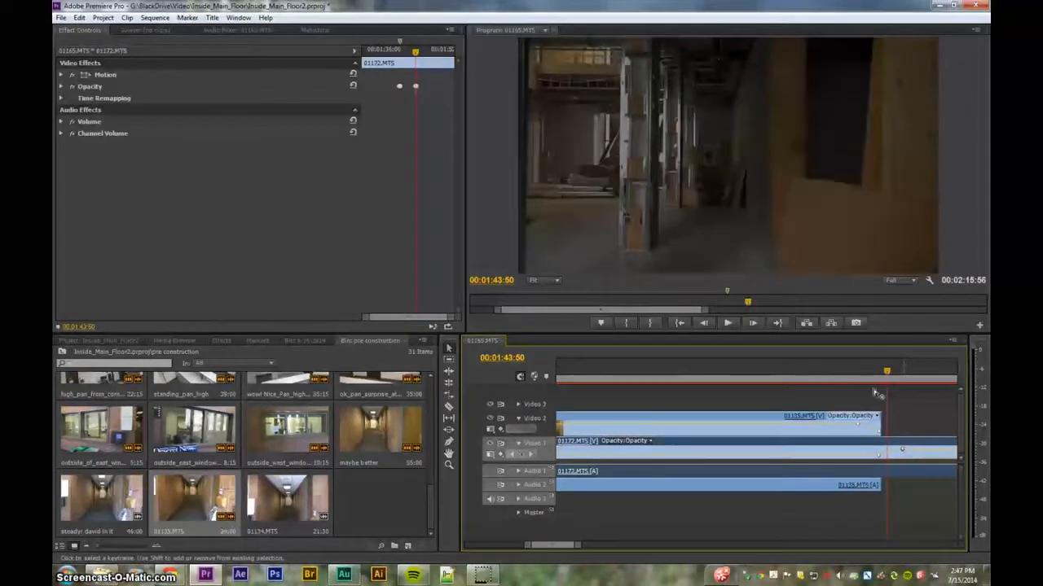
- Play back the transition at the end of the Video 2 clip
click(848, 377)
key(space)
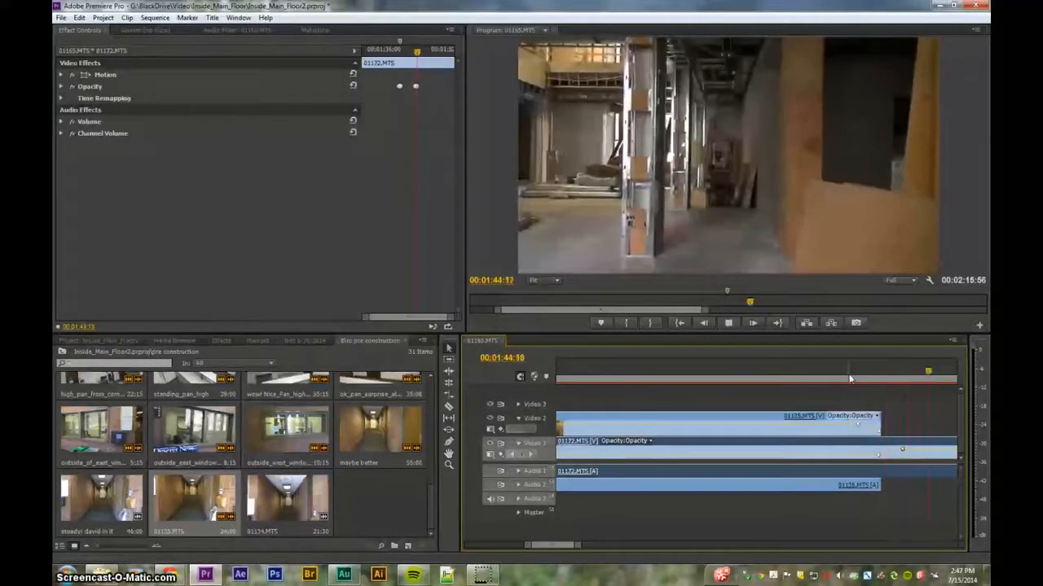
key(space)
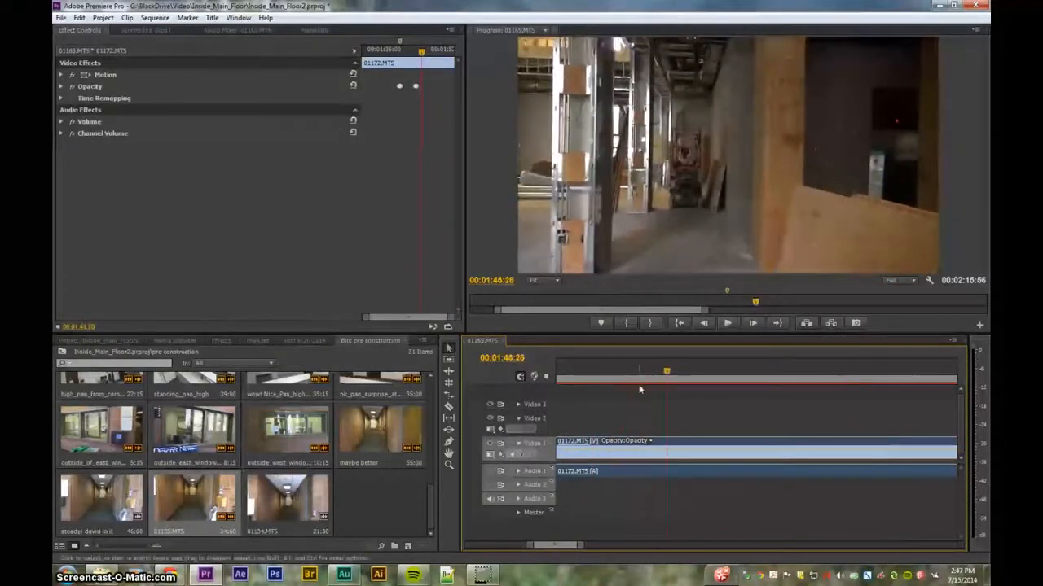
mouse_move(631, 381)
mouse_down()
mouse_move(597, 386)
mouse_move(643, 372)
mouse_up()
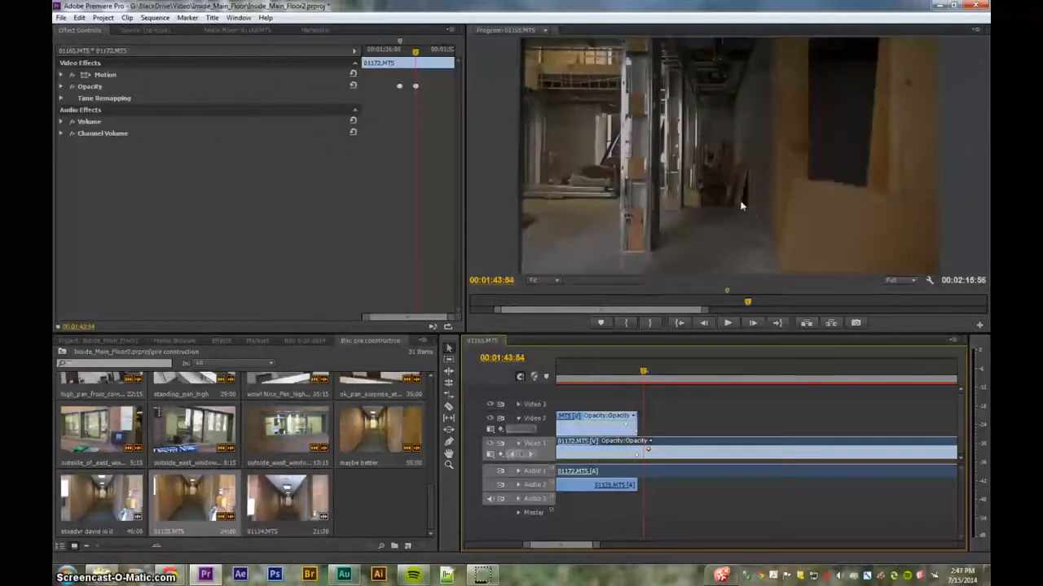
- Replay the crossfade where 01135.MTS on Video 2 fades in over 01172.MTS
drag(642, 372, 618, 377)
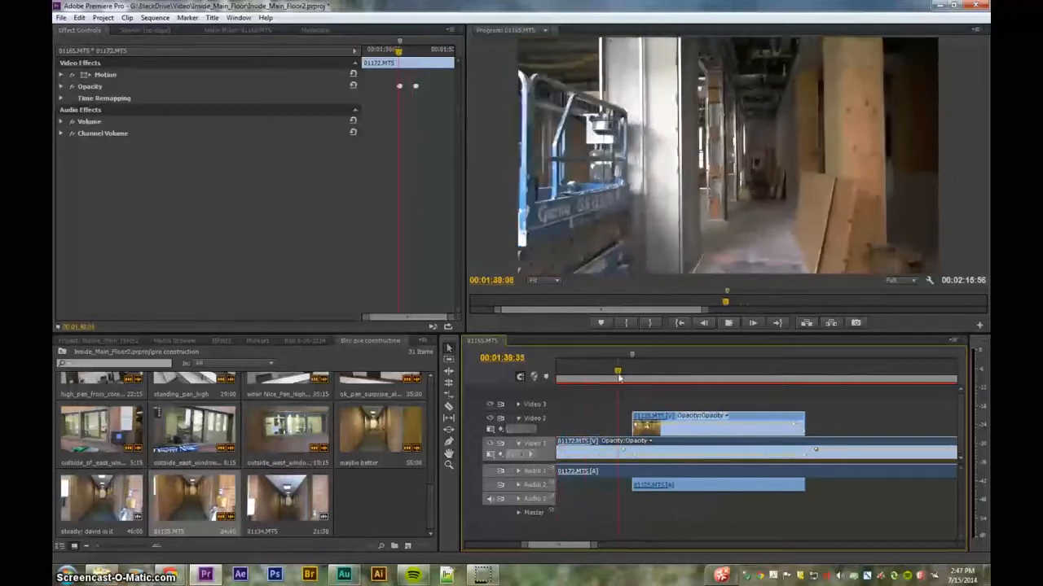
key(space)
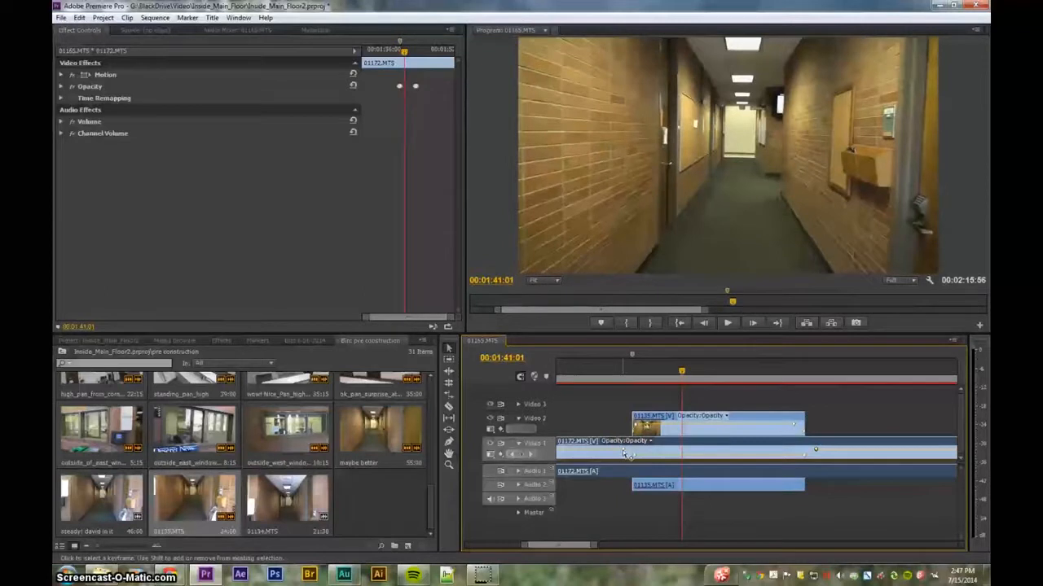
- Adjust the opacity keyframe of 01172.MTS near the start of the Video 2 clip and play back the crossfade
click(613, 376)
drag(634, 449, 647, 424)
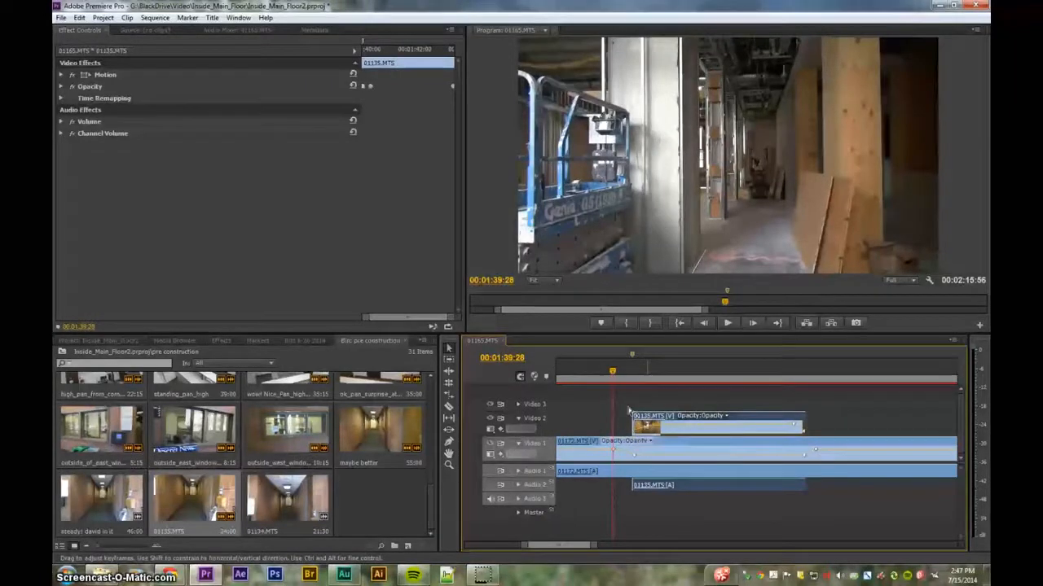
click(599, 372)
key(space)
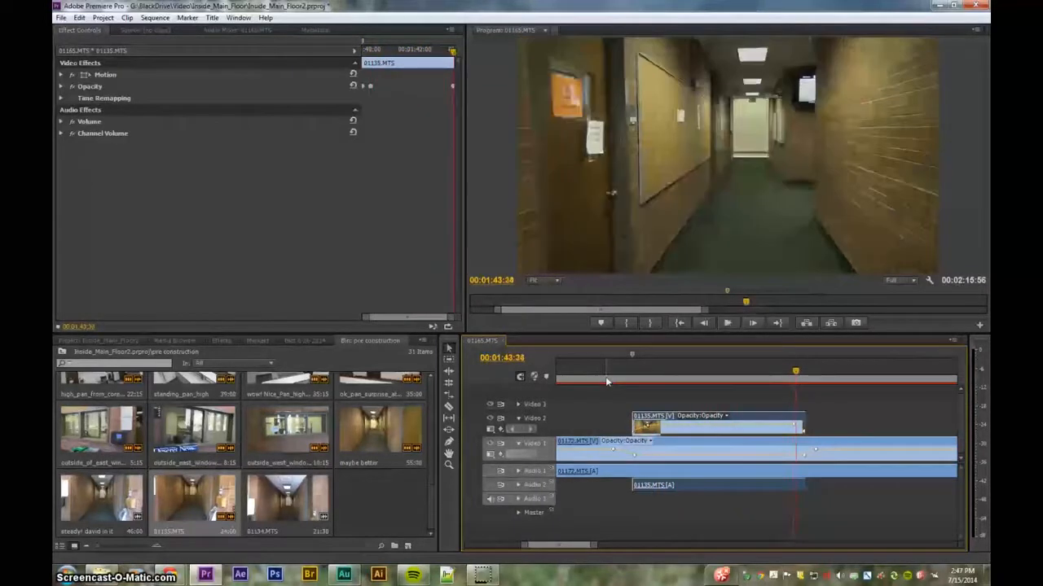
key(space)
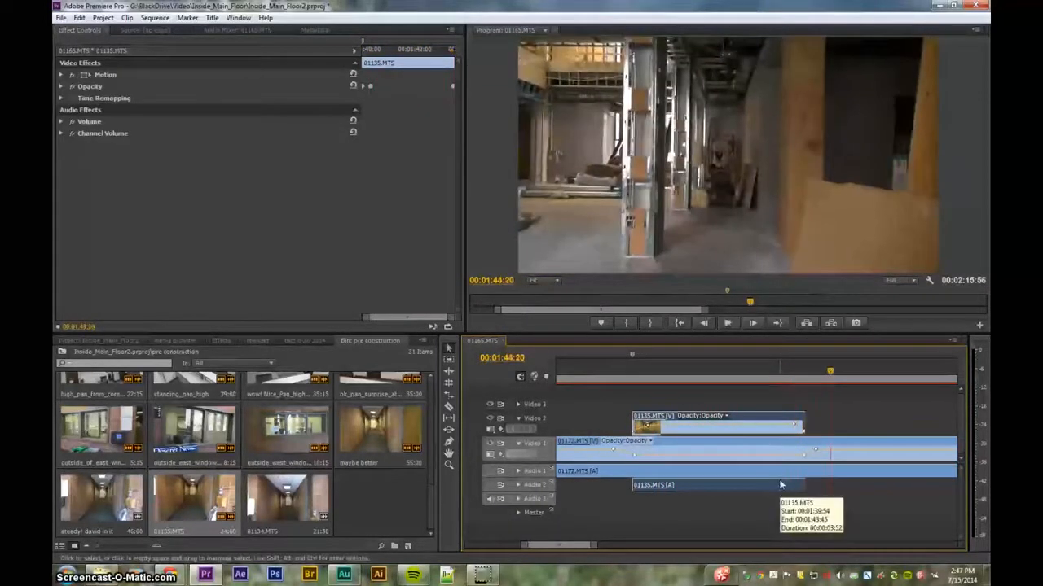
- Search the effects for black and apply the Black & White effect to 01135.MTS on Video 2
click(821, 453)
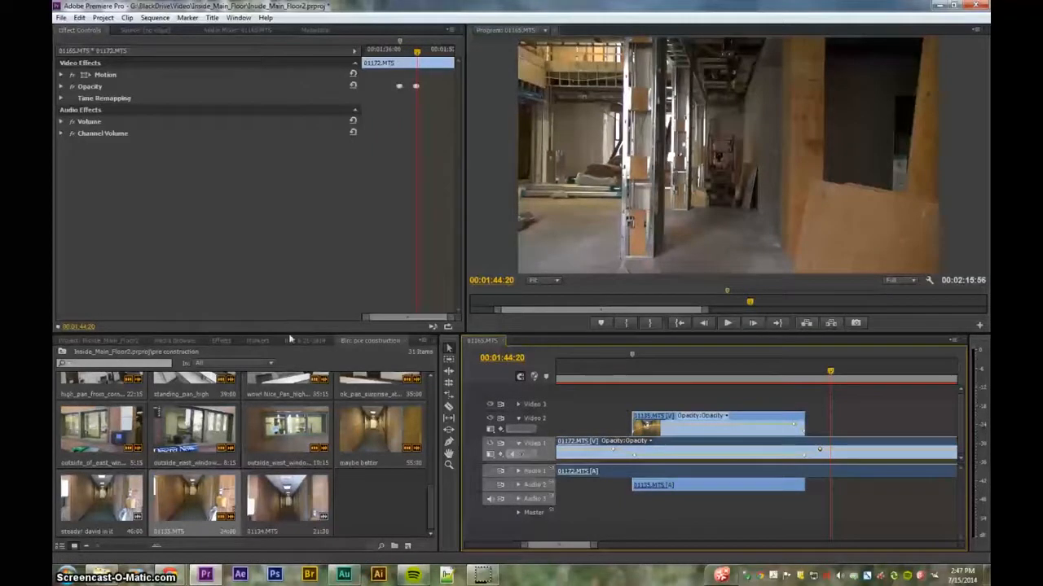
click(228, 339)
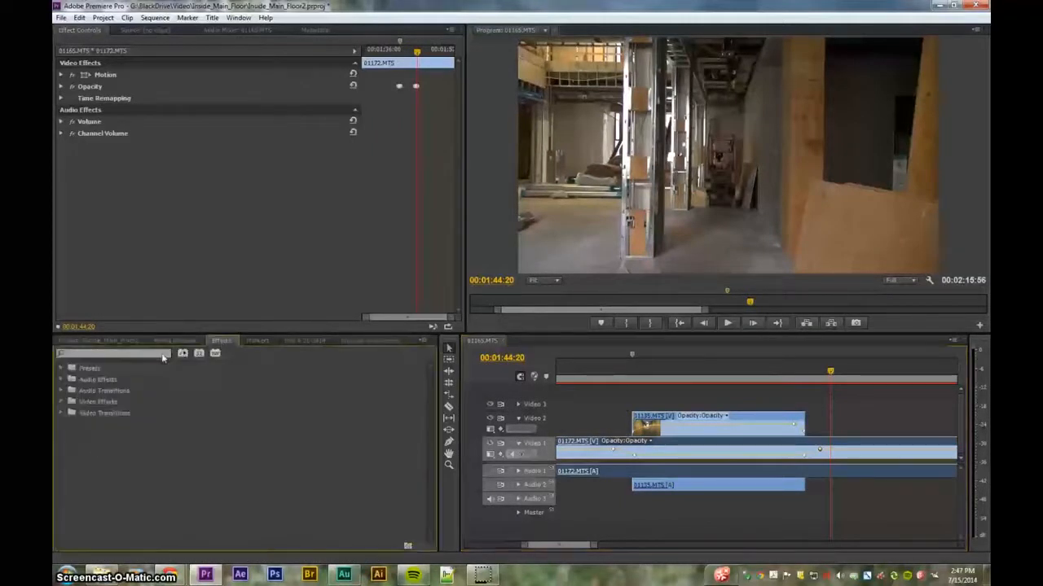
text(black)
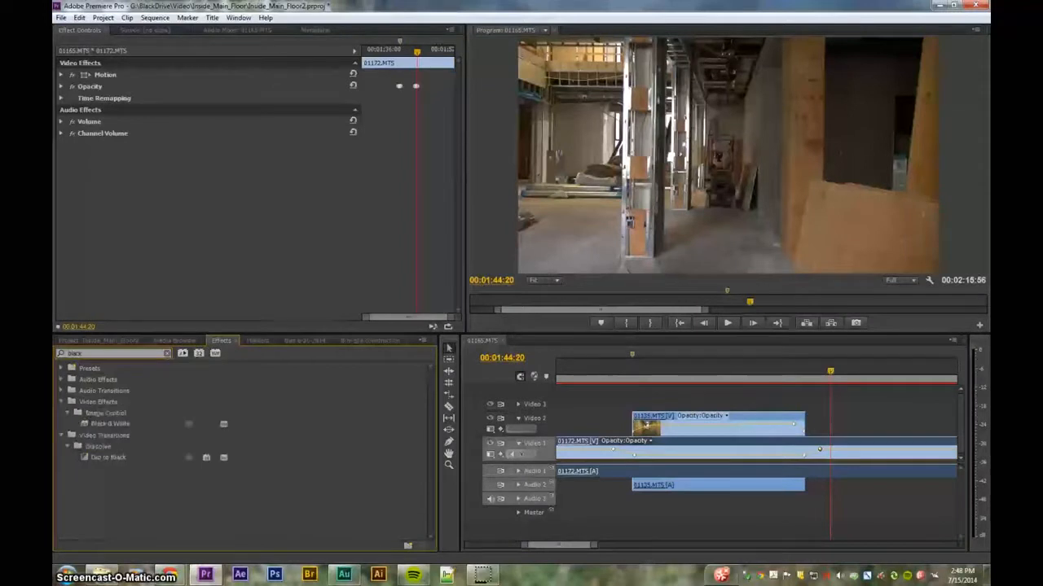
click(116, 424)
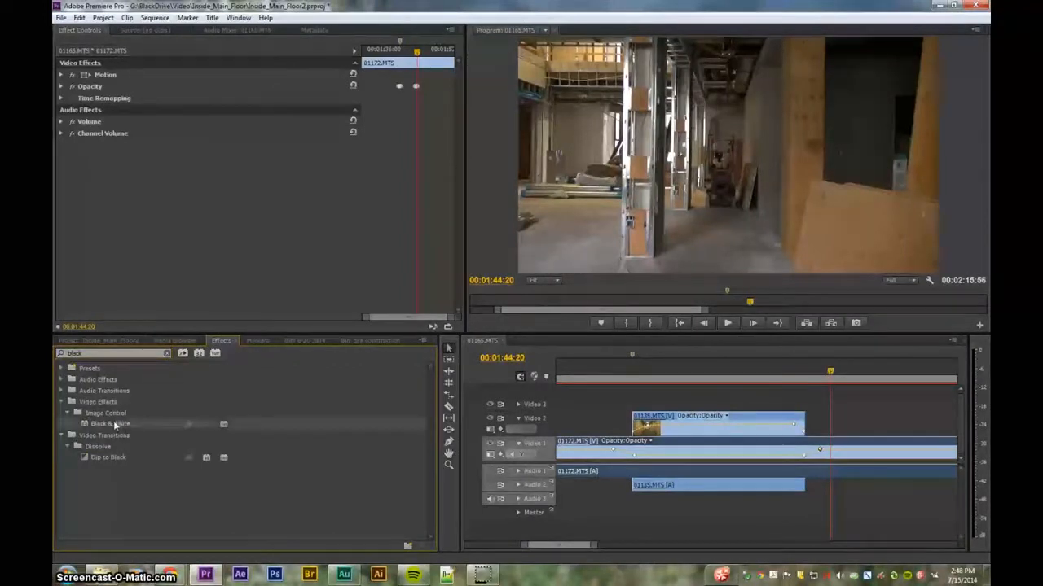
drag(649, 413, 662, 420)
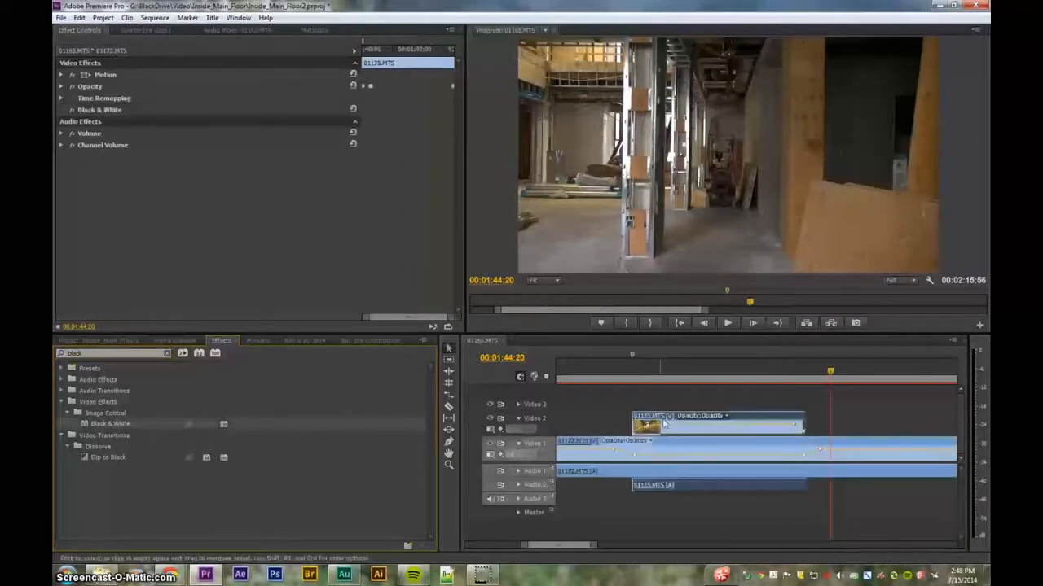
- Open 01135.MTS in the effect controls to inspect the Black & White effect and play back the clip
click(676, 372)
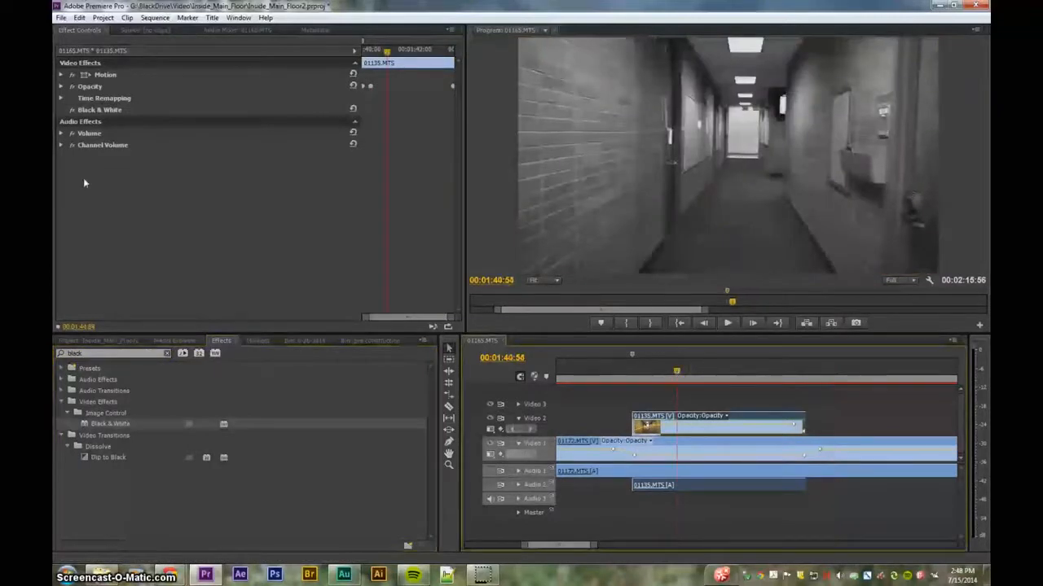
double_click(663, 432)
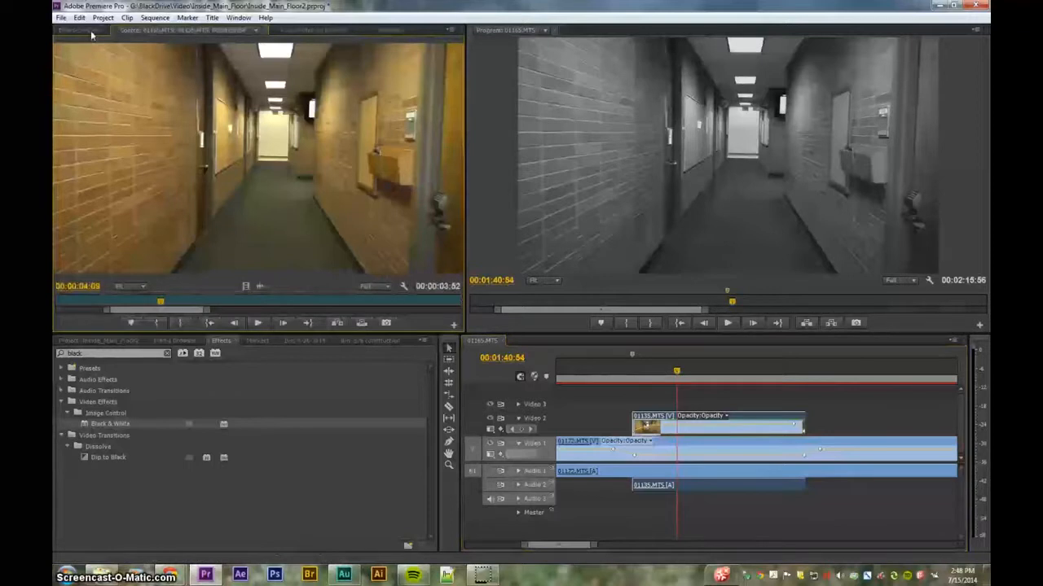
click(91, 33)
click(97, 111)
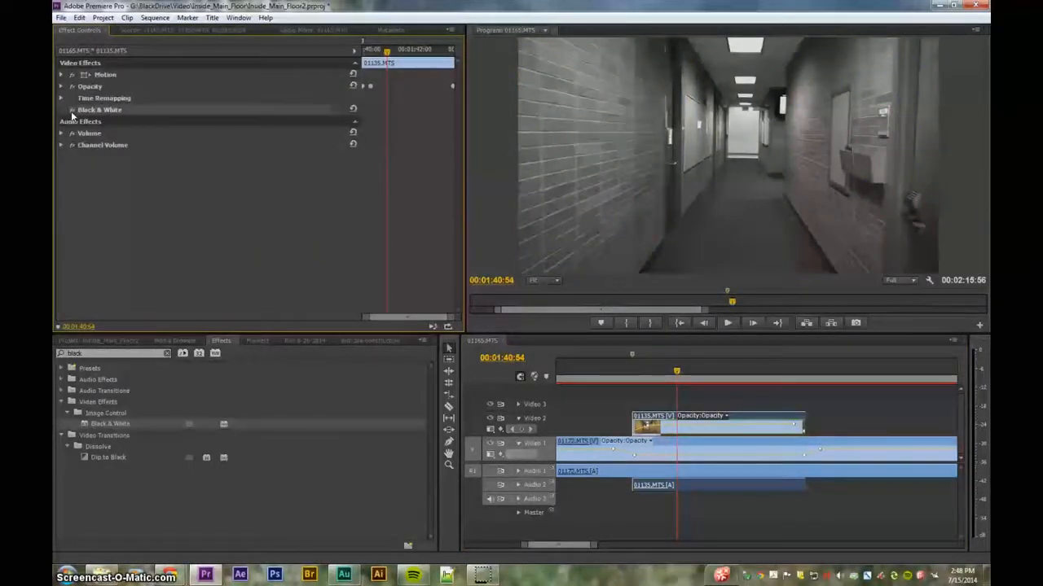
drag(635, 377, 566, 382)
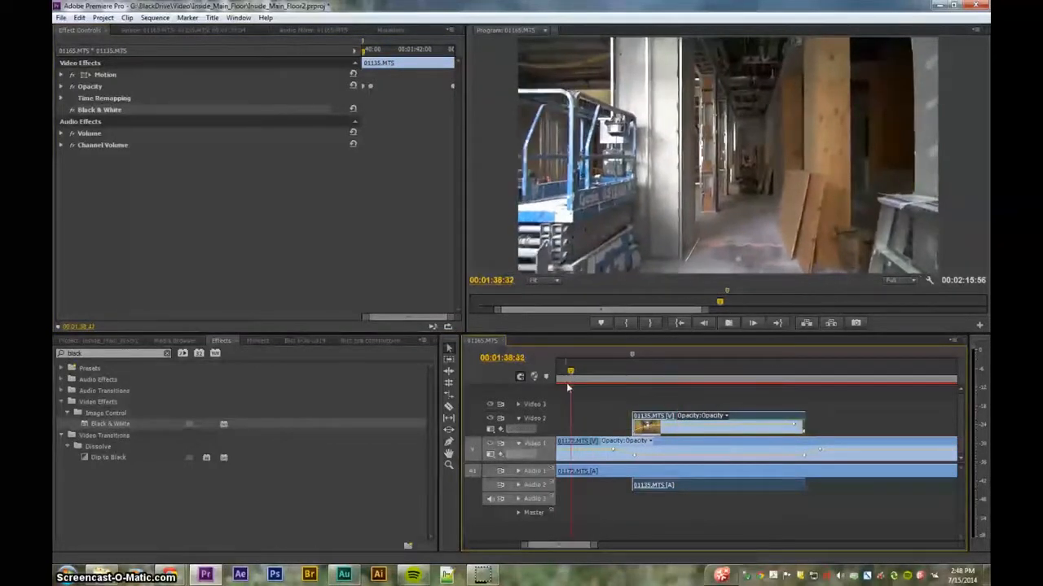
key(space)
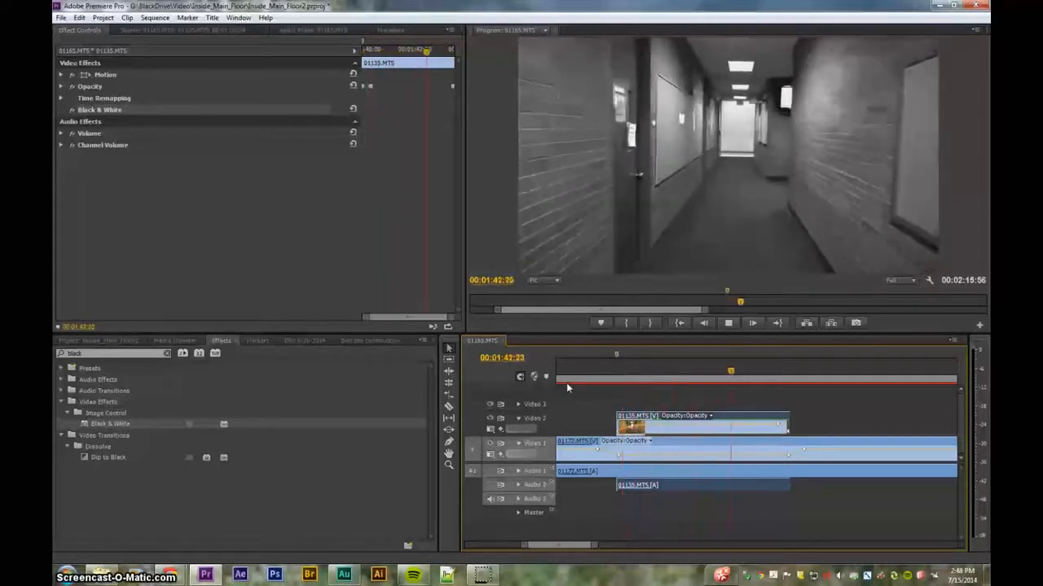
key(space)
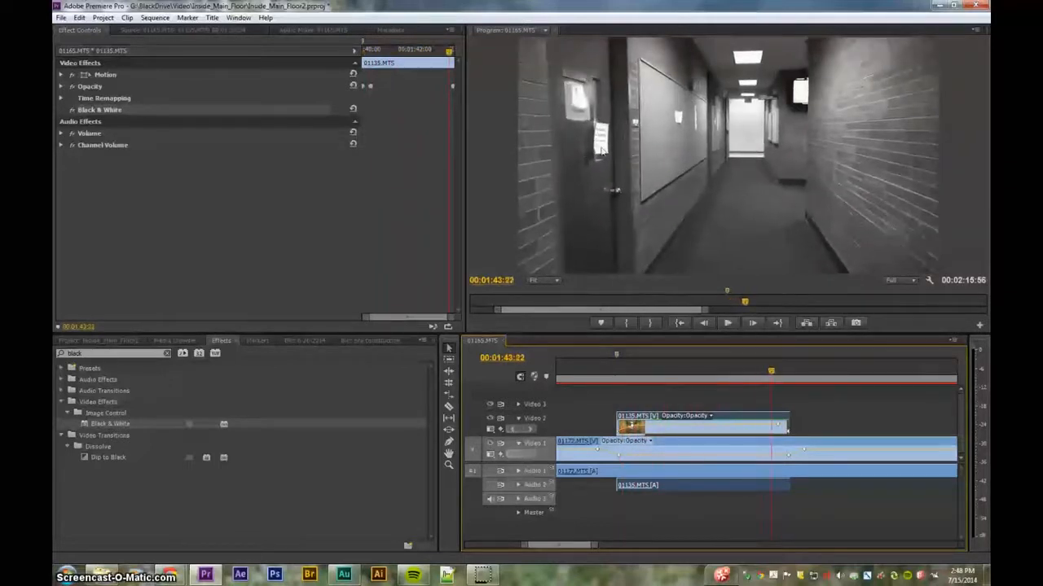
- Select 01172.MTS and play back the black-and-white section from the start of the Video 2 clip
click(716, 456)
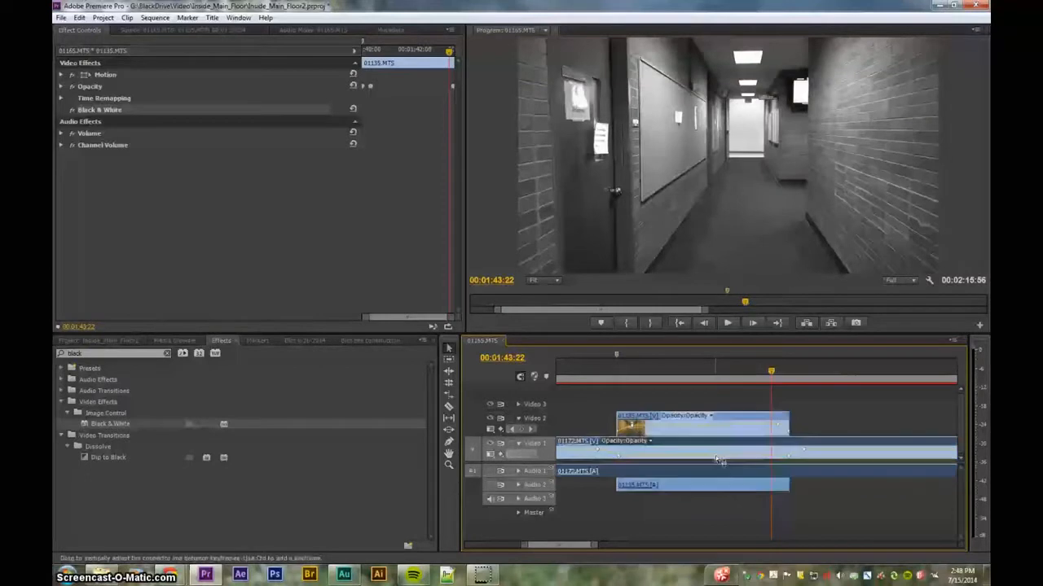
click(583, 373)
key(space)
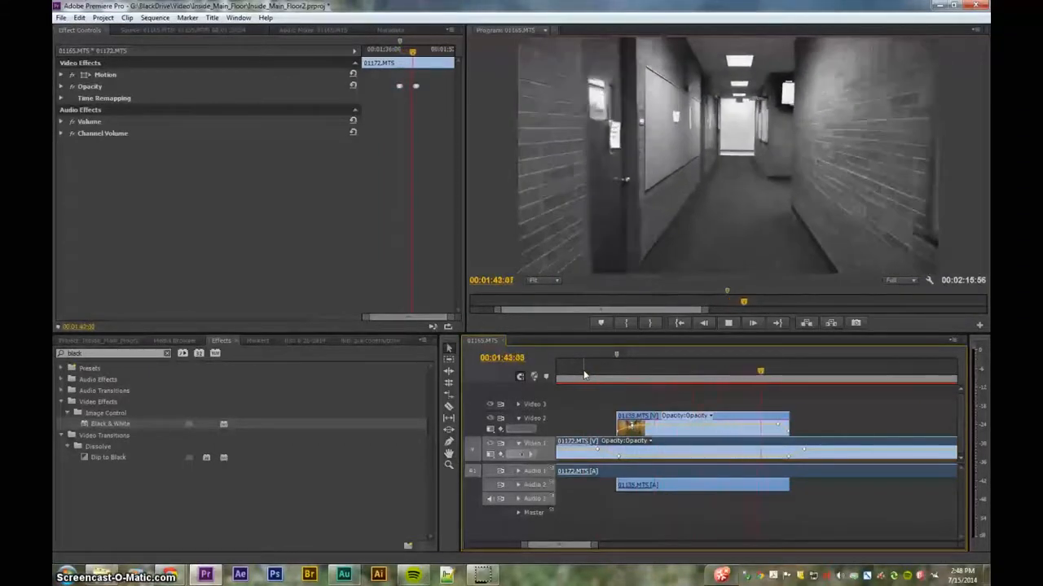
key(space)
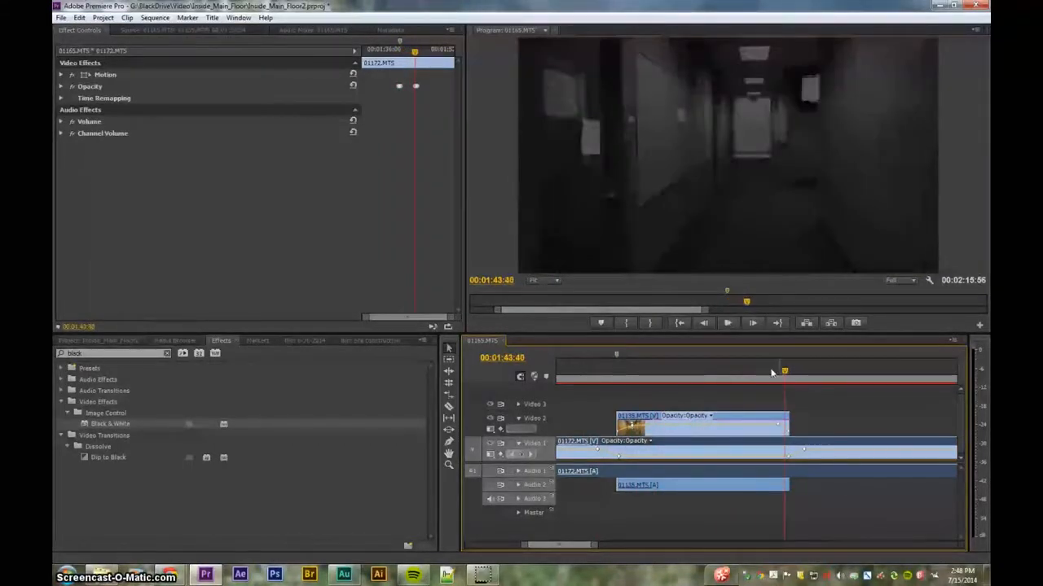
- Play back the sequence past the end of the Video 2 clip and zoom out the timeline
drag(771, 373, 747, 372)
key(space)
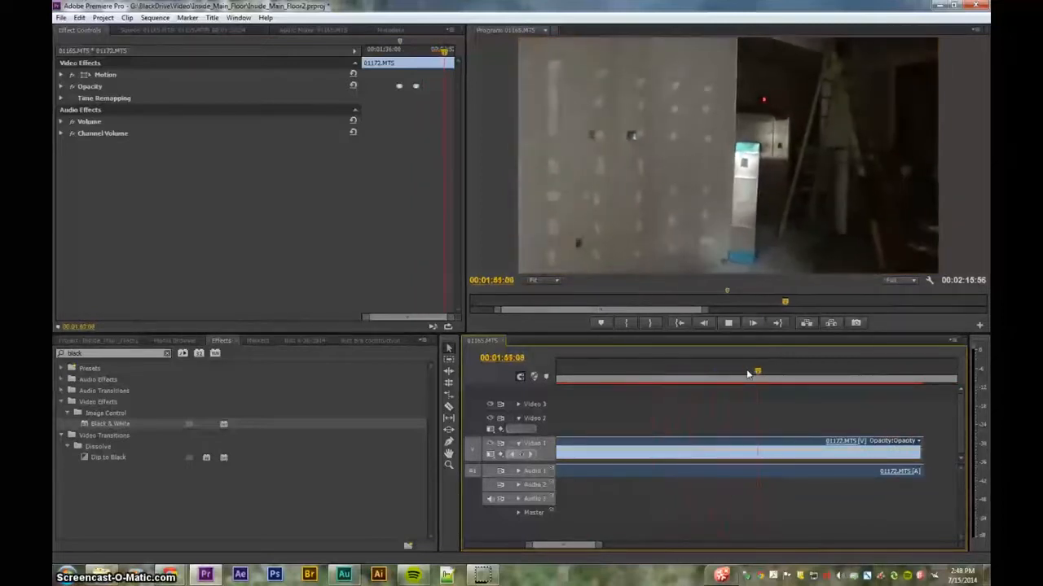
key(space)
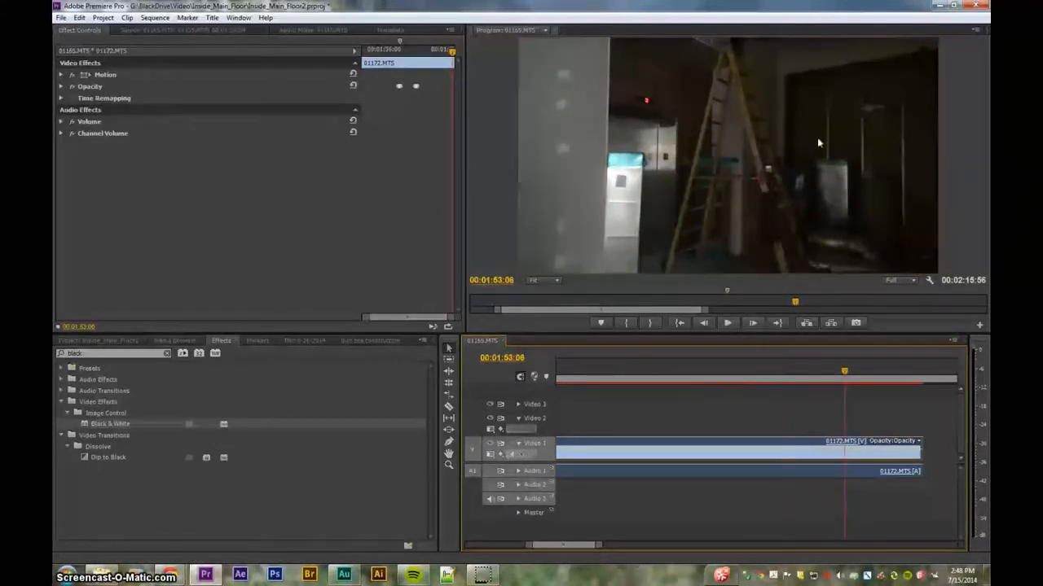
key(minus)
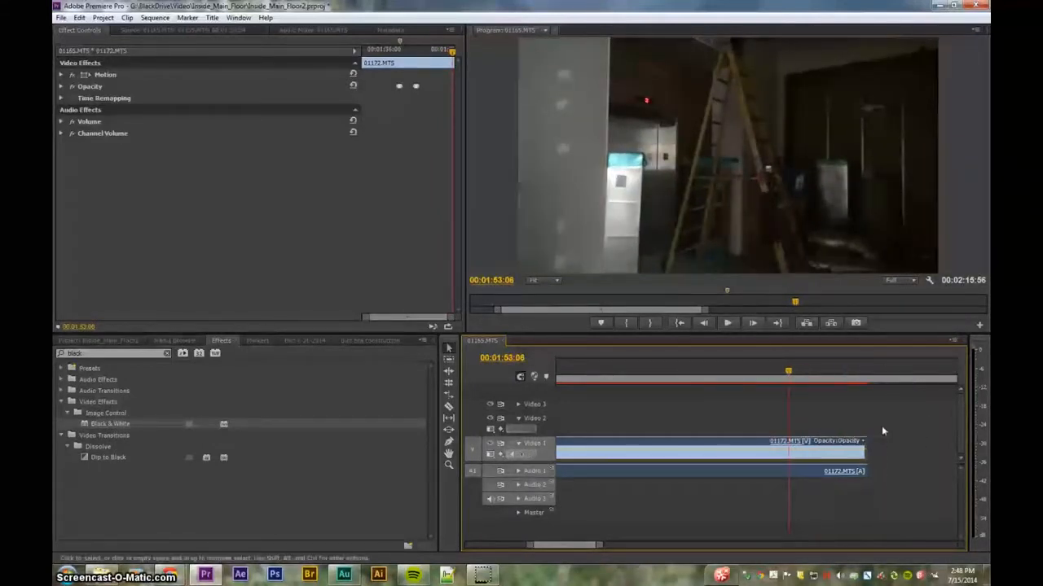